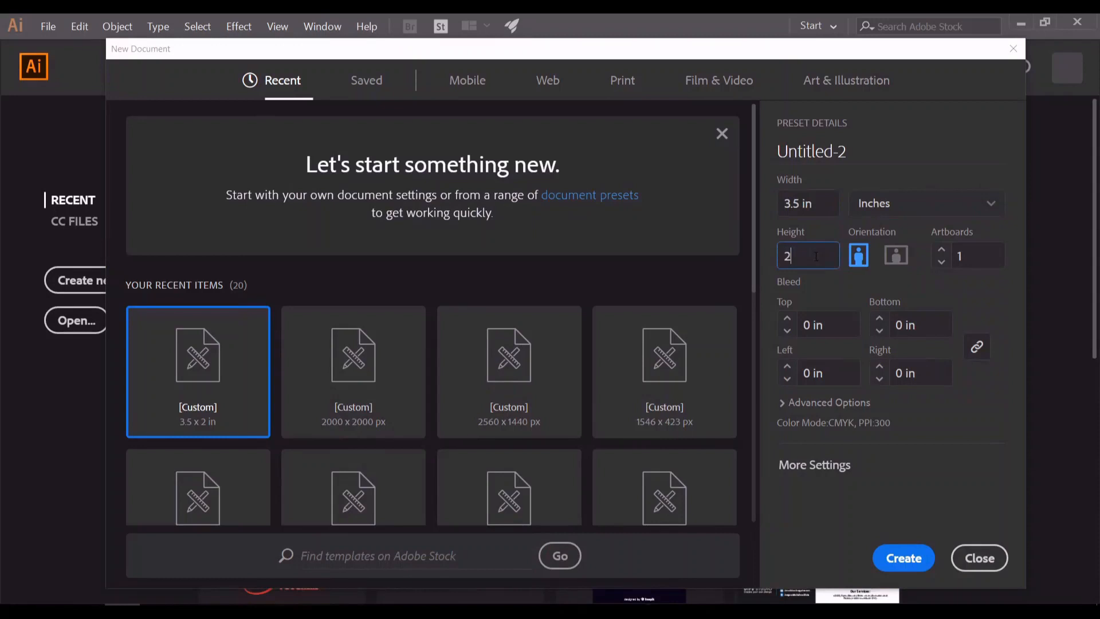
Create a 3.5 x 2 in landscape document with two artboards and a 0.125 in bleed on all sides
key("Tab")
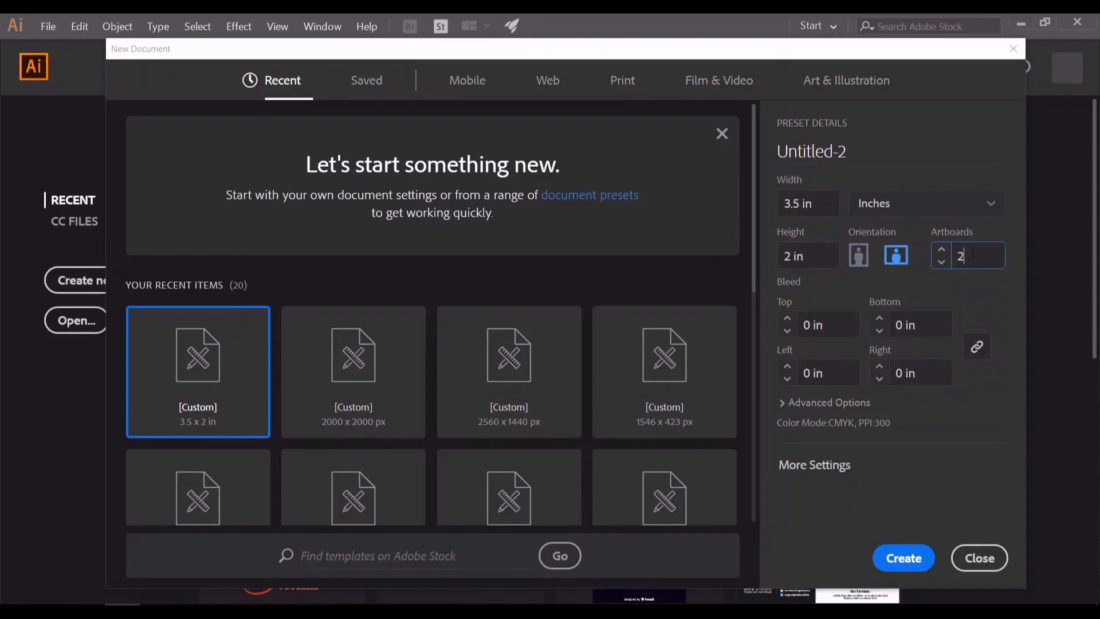
left_click(851, 322)
key("BackSpace")
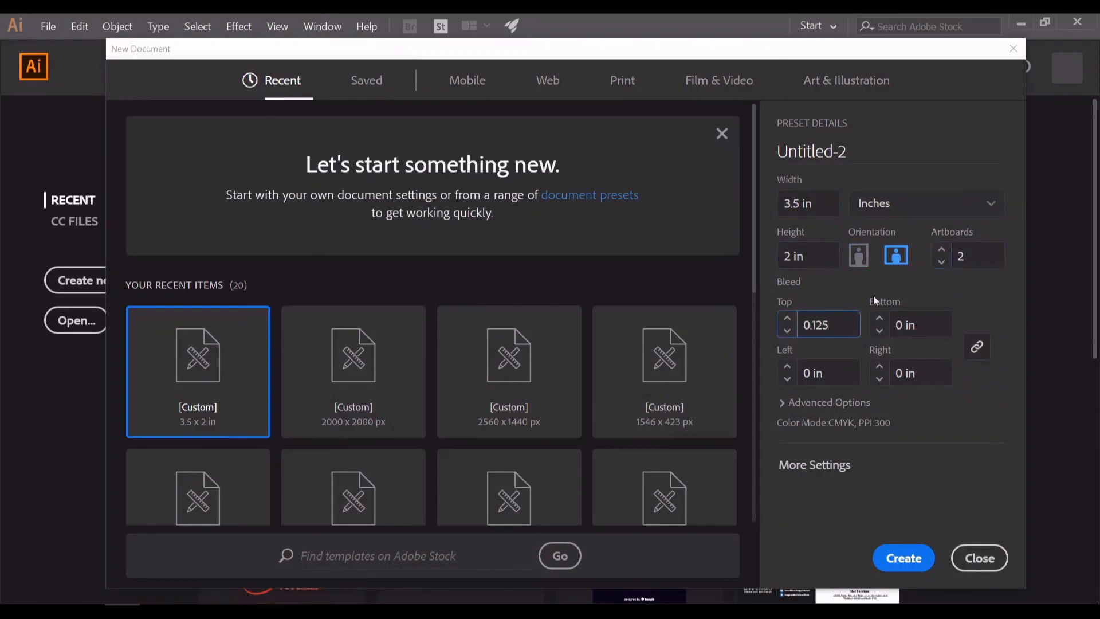
key("Tab")
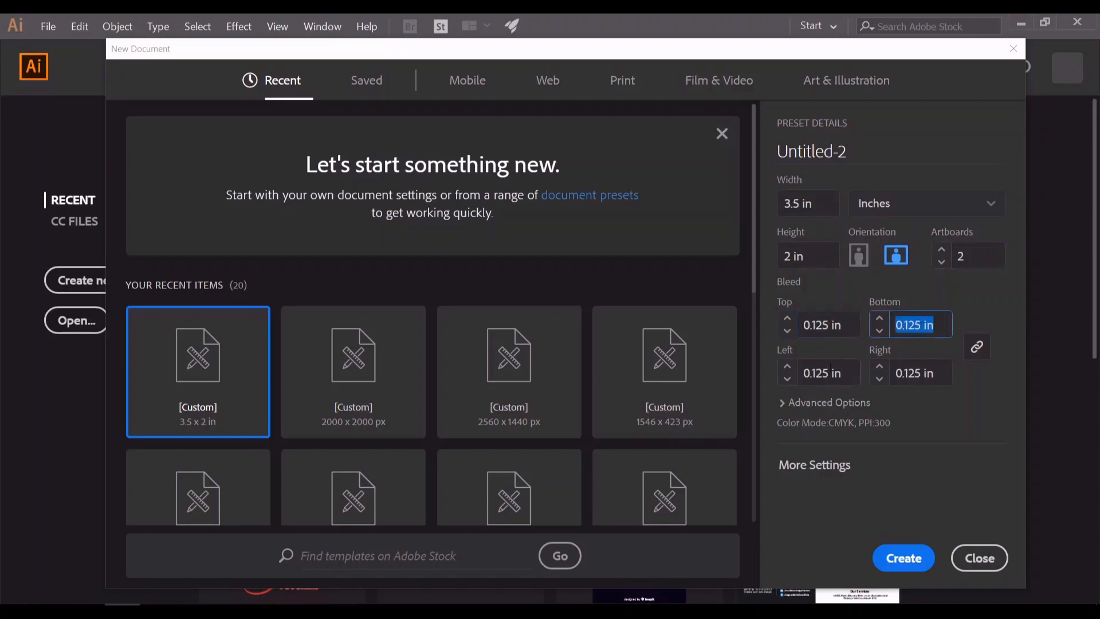
key("Tab")
key("Tab")
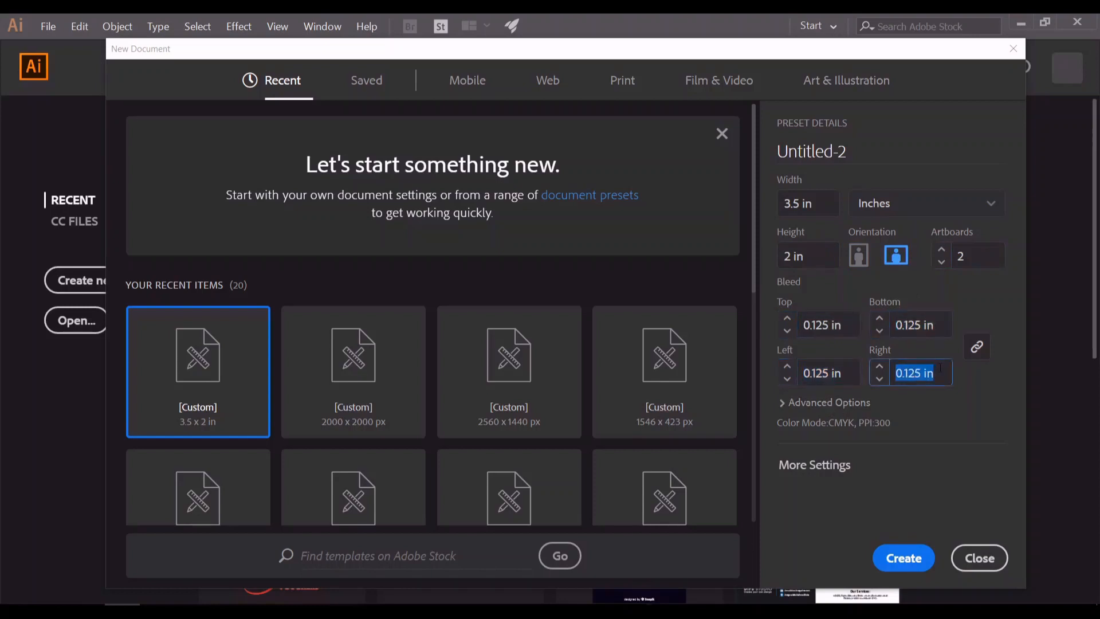
left_click(976, 391)
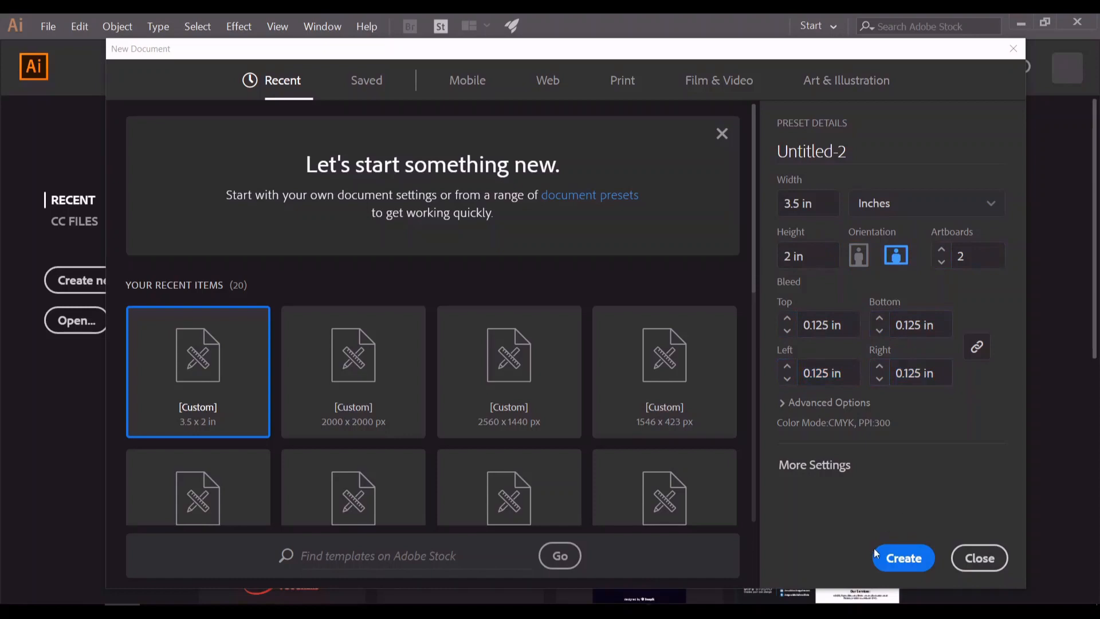
left_click(883, 557)
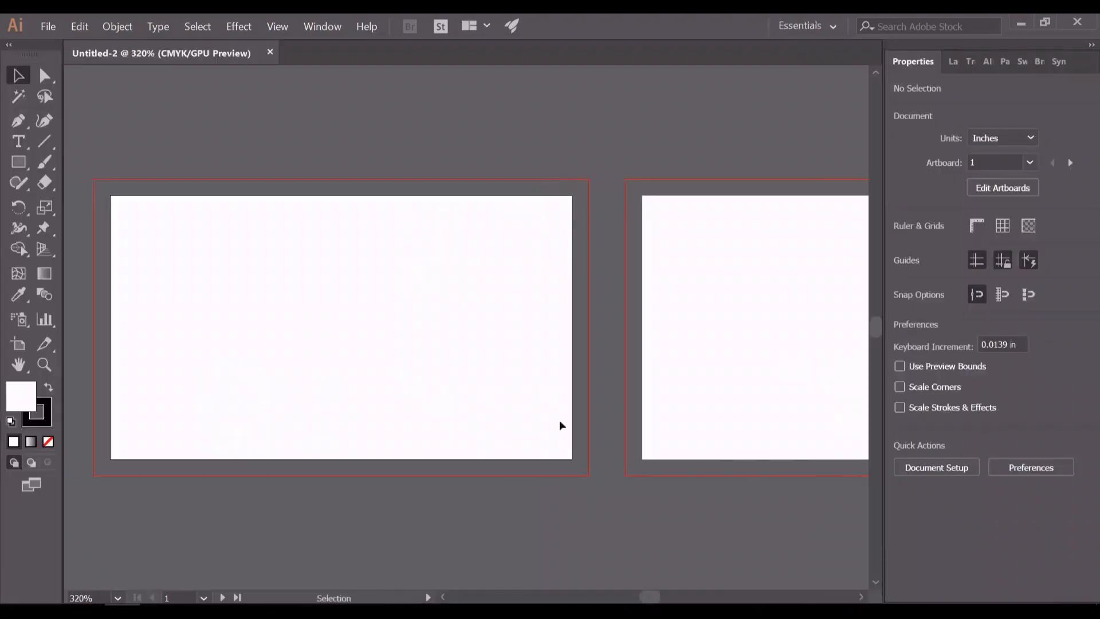
Draw a white 3.75 x 2.25 in rectangle over the first artboard, extending to the bleed edges
left_click(44, 365)
left_click_drag(461, 370, 393, 369)
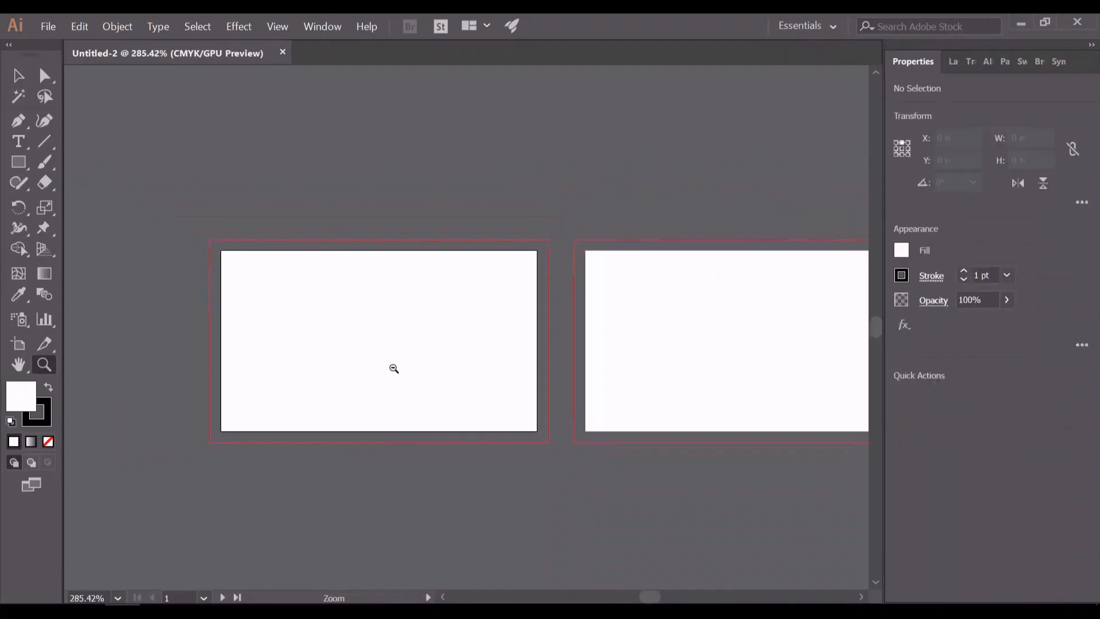
left_click_drag(650, 597, 650, 596)
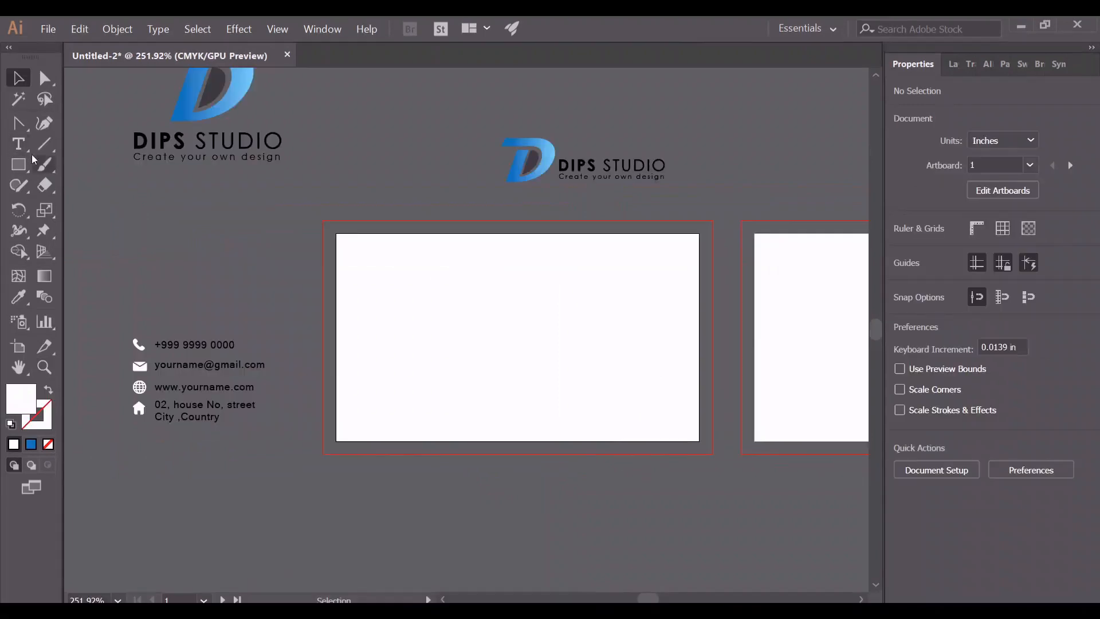
left_click(18, 162)
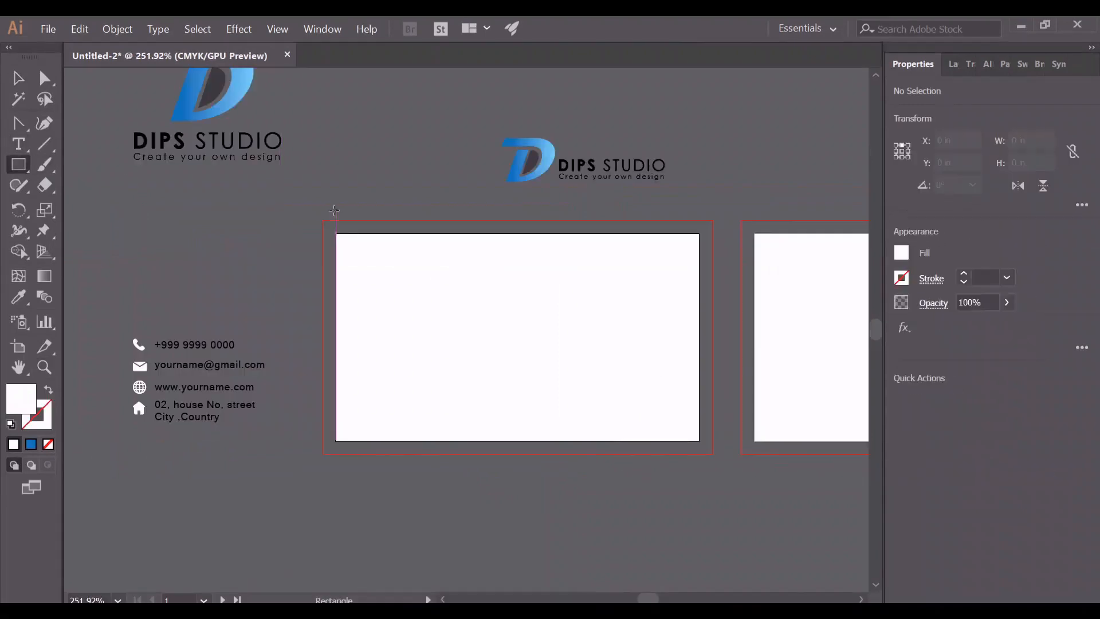
left_click_drag(323, 219, 715, 453)
left_click_drag(715, 337, 714, 338)
Send the white background rectangle to the back and lock it
right_click(626, 330)
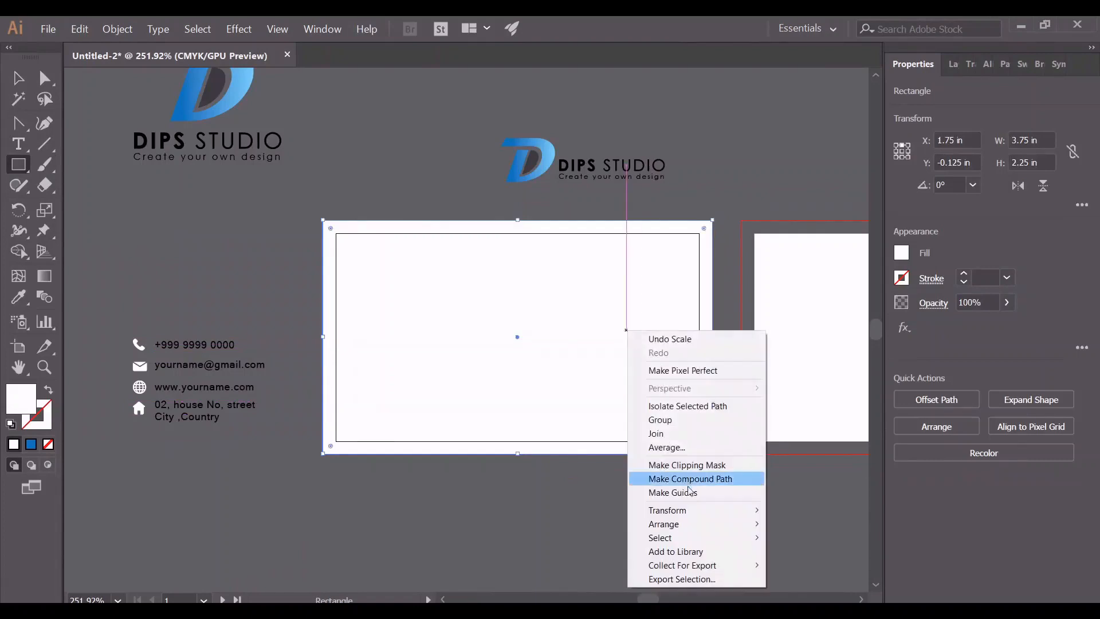
mouse_move(685, 518)
mouse_move(740, 524)
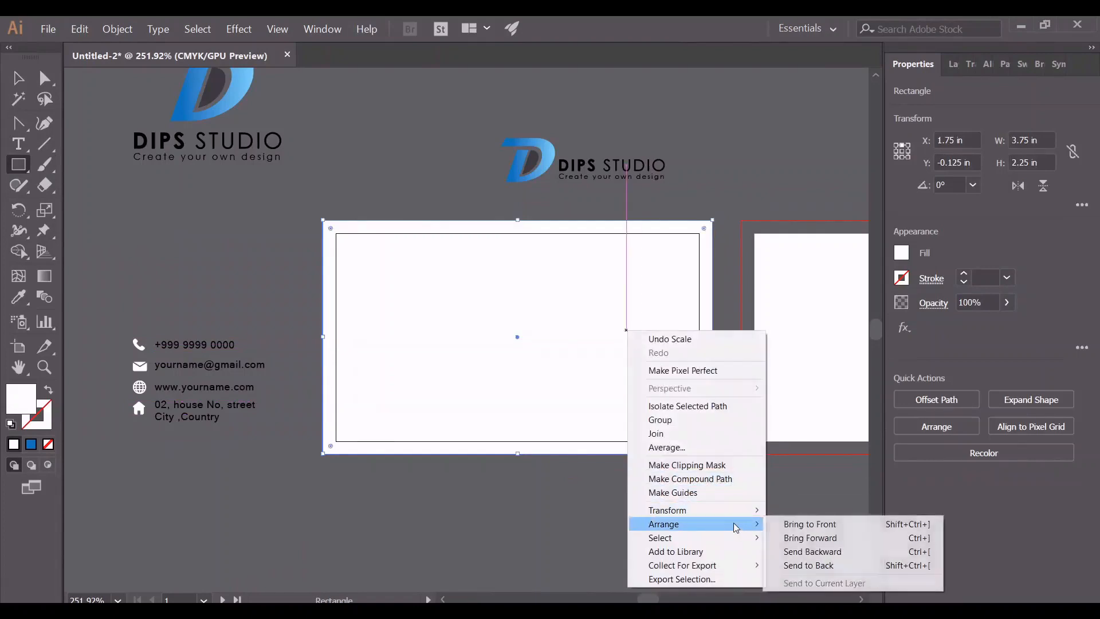
left_click(808, 566)
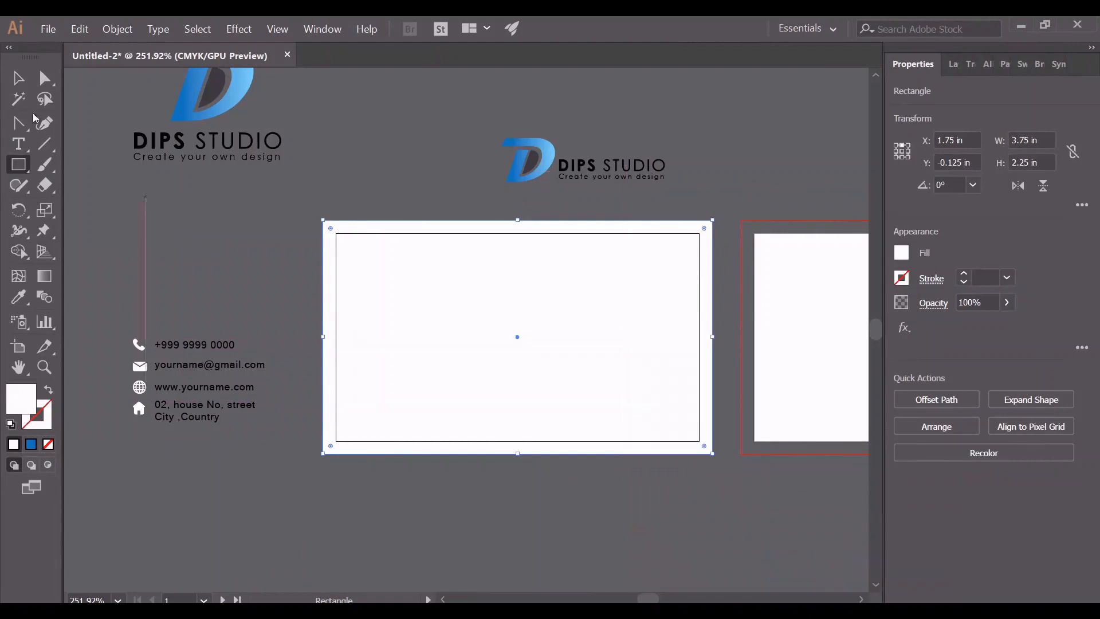
left_click(23, 83)
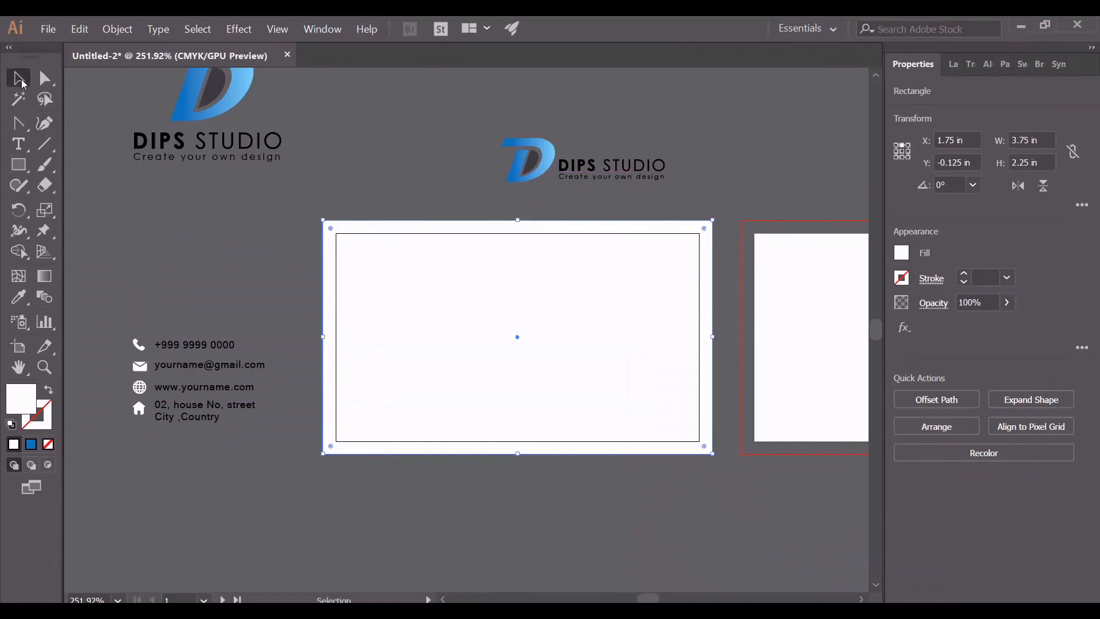
left_click(197, 29)
mouse_move(118, 28)
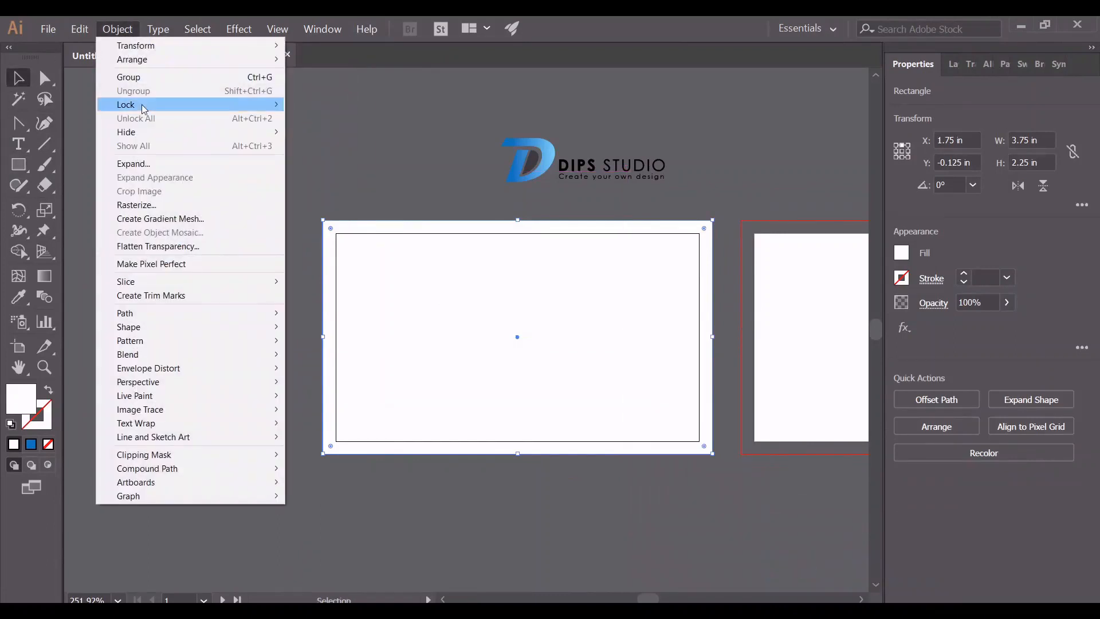
mouse_move(143, 106)
left_click(306, 108)
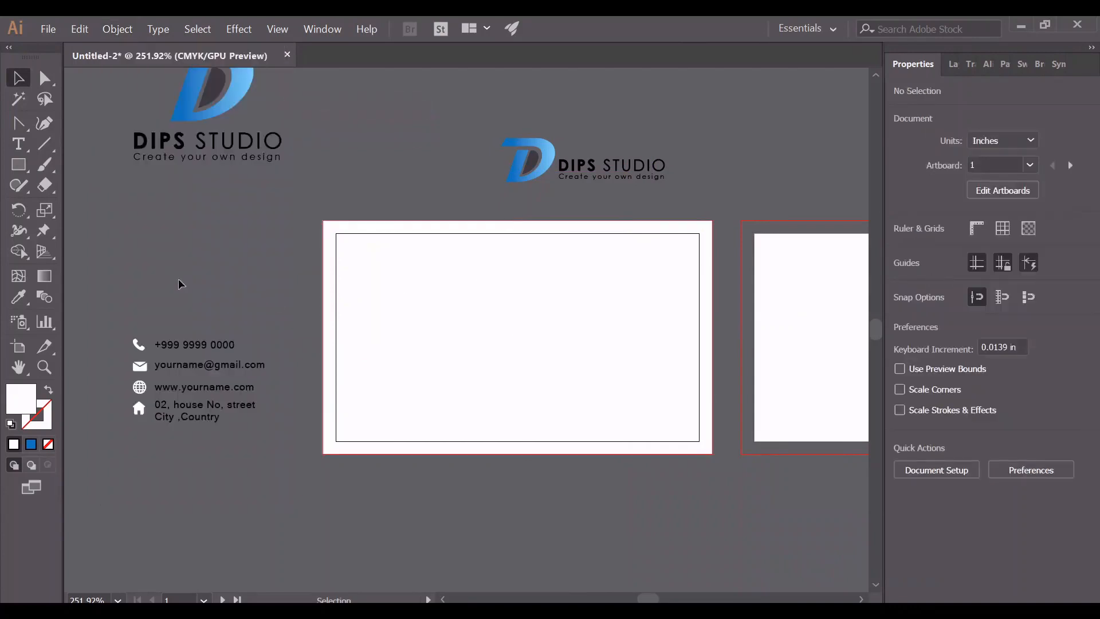
Draw a 3.75 x 1.125 in rectangle over the lower half of the card up to the bleed and fill it with medium blue
left_click(18, 164)
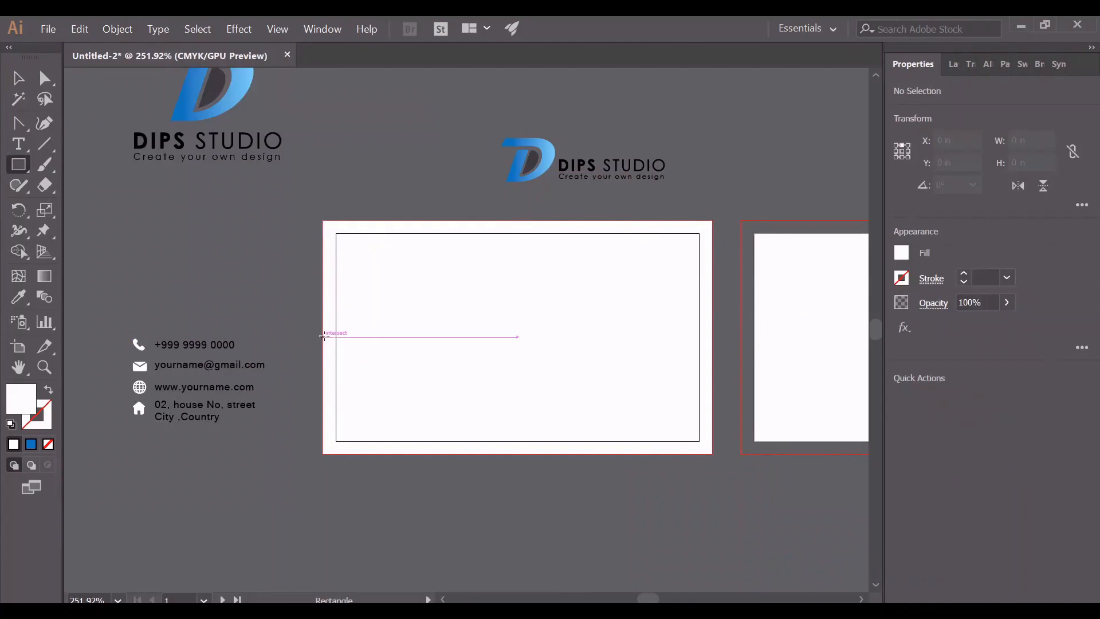
left_click_drag(322, 337, 715, 454)
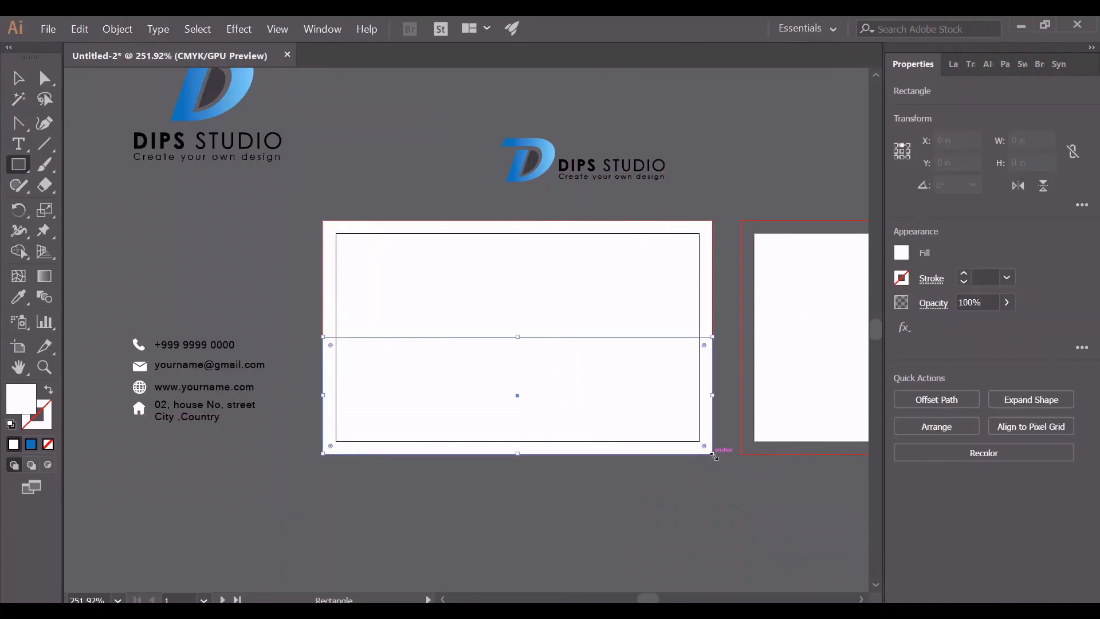
left_click(904, 253)
left_click(810, 328)
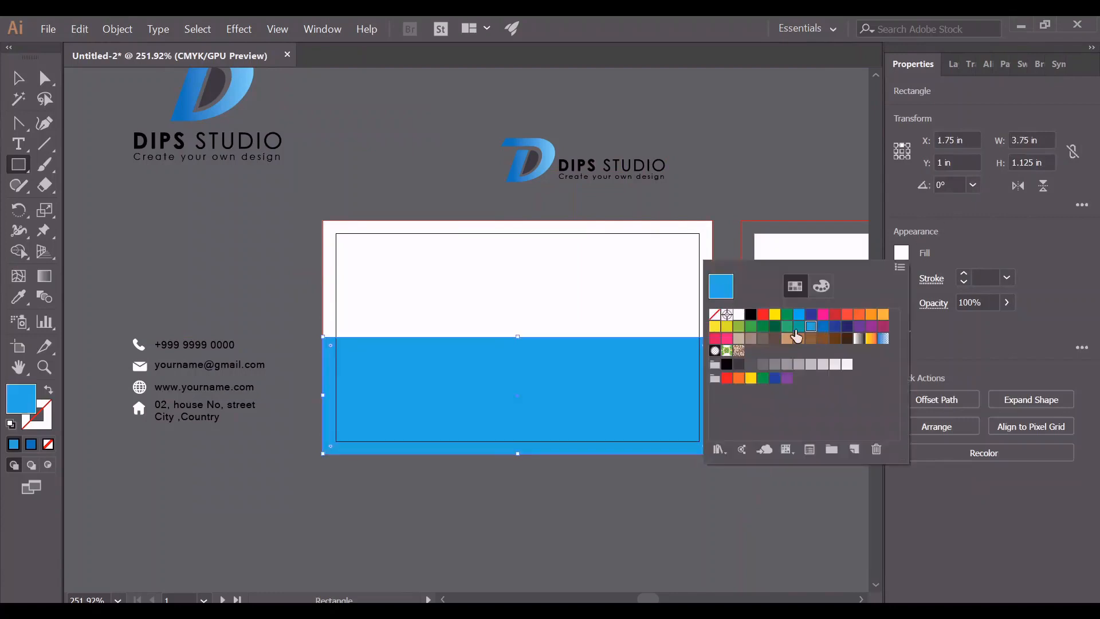
left_click(822, 326)
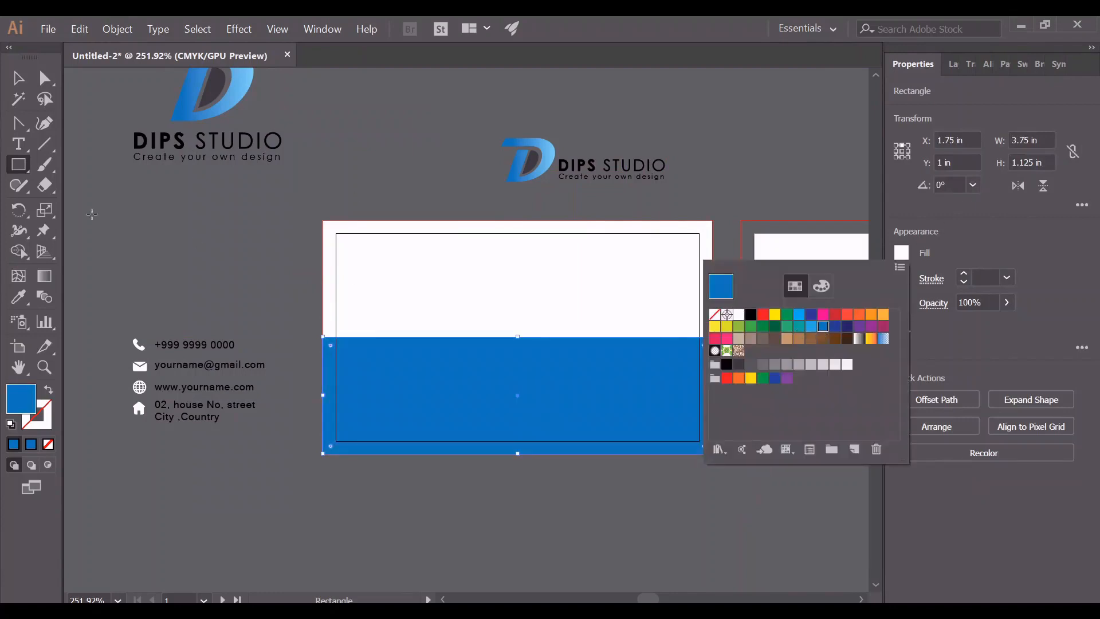
Add an anchor point at the middle of the blue rectangle's upper edge
left_click(18, 78)
left_click(129, 212)
left_click(436, 369)
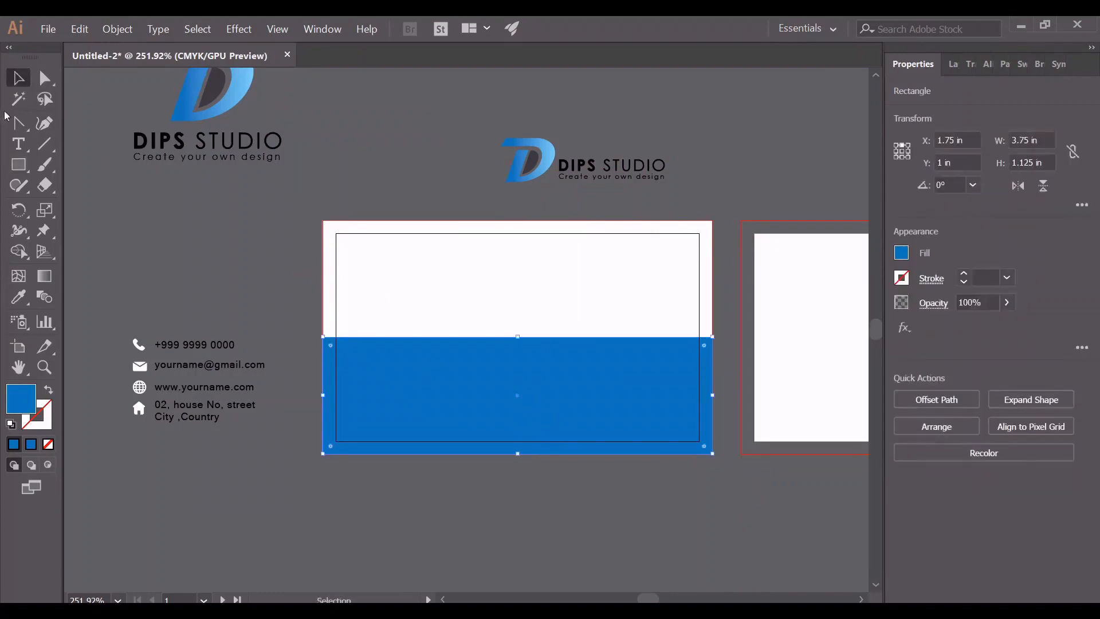
left_click(19, 122)
left_click(77, 151)
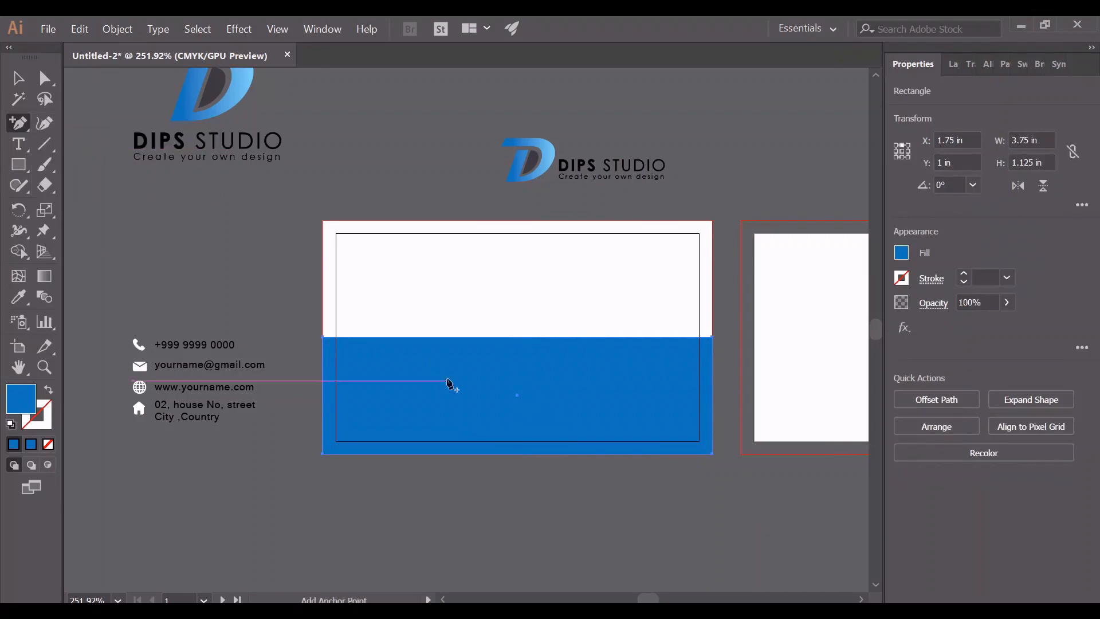
left_click(517, 336)
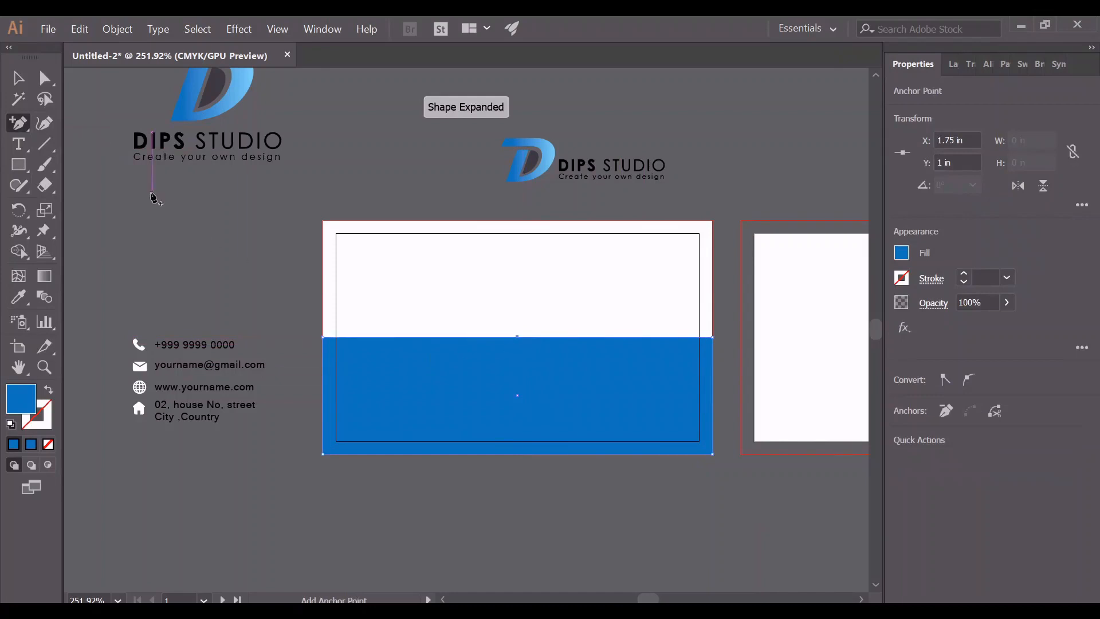
Bend the blue rectangle's upper edge into an S-shaped wave by pulling curve handles from its middle anchor point
left_click_drag(18, 123, 113, 180)
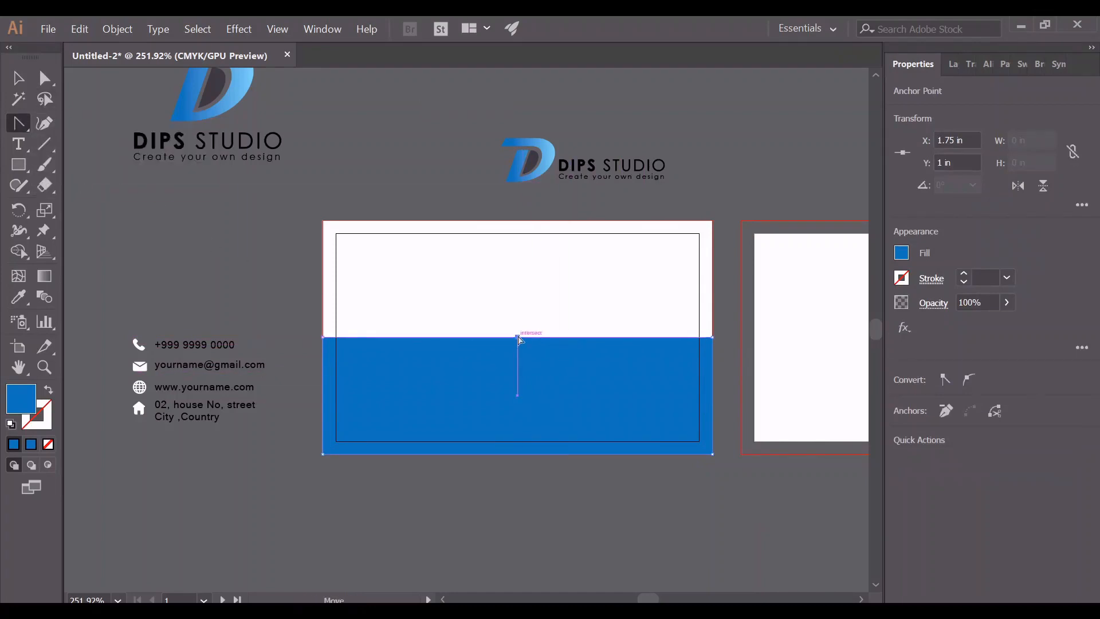
left_click_drag(518, 336, 687, 420)
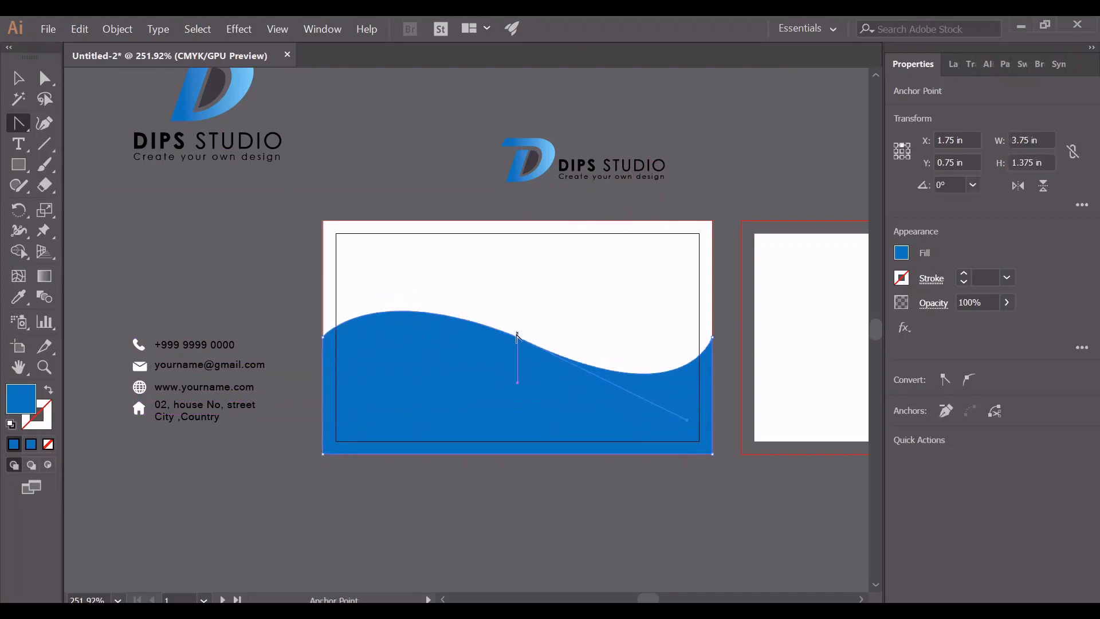
left_click(517, 338)
left_click_drag(518, 338, 659, 404)
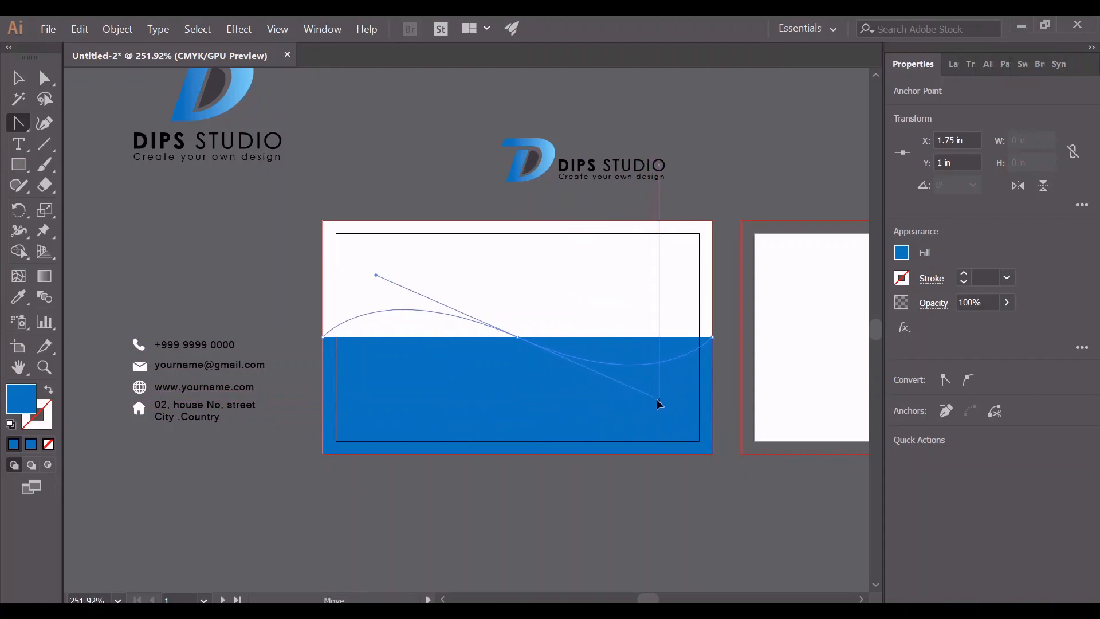
left_click_drag(658, 403, 659, 403)
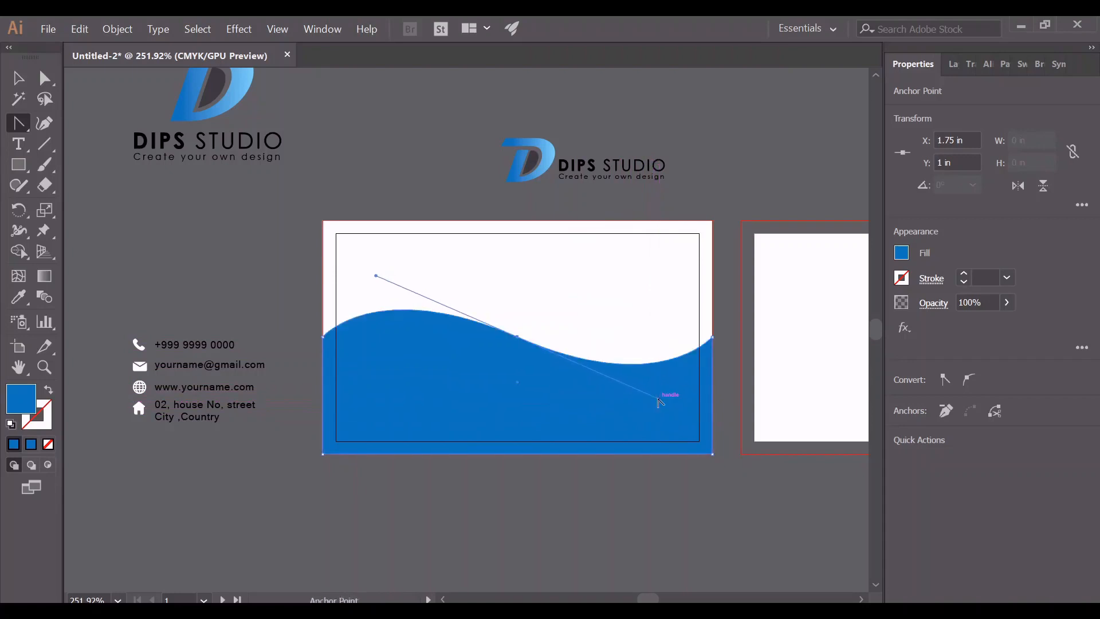
Duplicate the blue wave shape about 0.1 in higher, keeping the original in place
left_click(18, 78)
left_click(139, 214)
left_click(423, 392)
left_click_drag(422, 392, 424, 383)
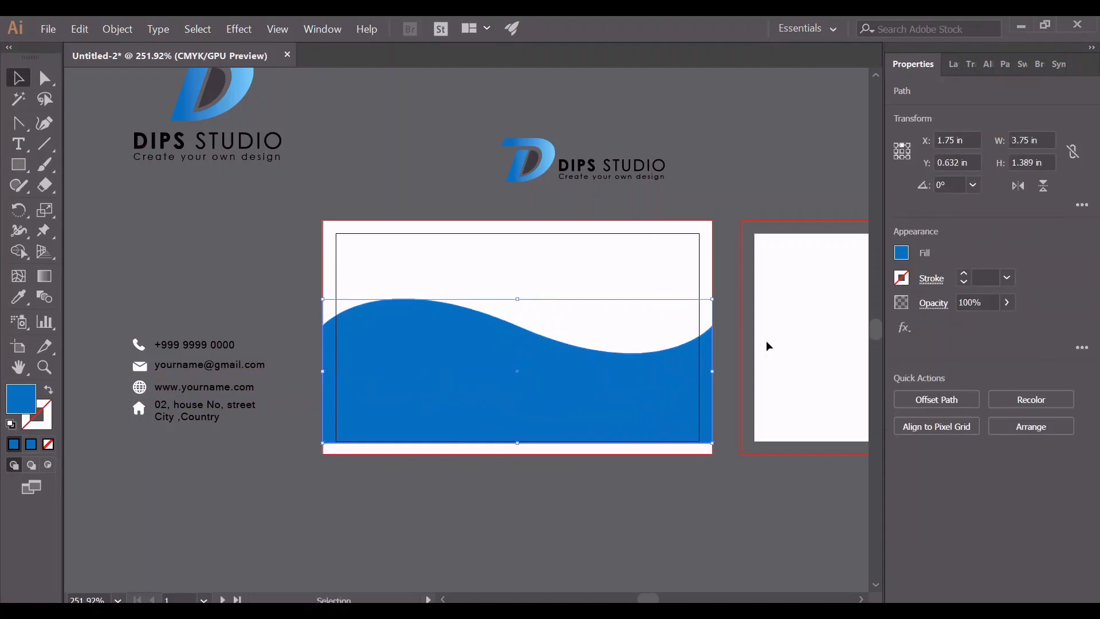
key("ctrl+z")
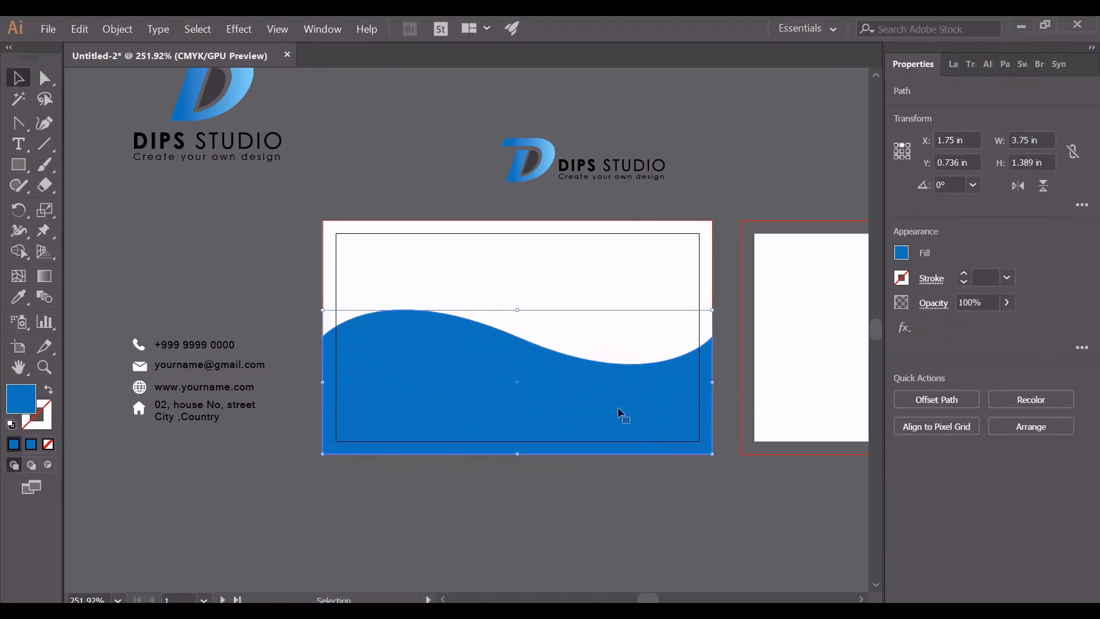
left_click_drag(619, 412, 620, 400)
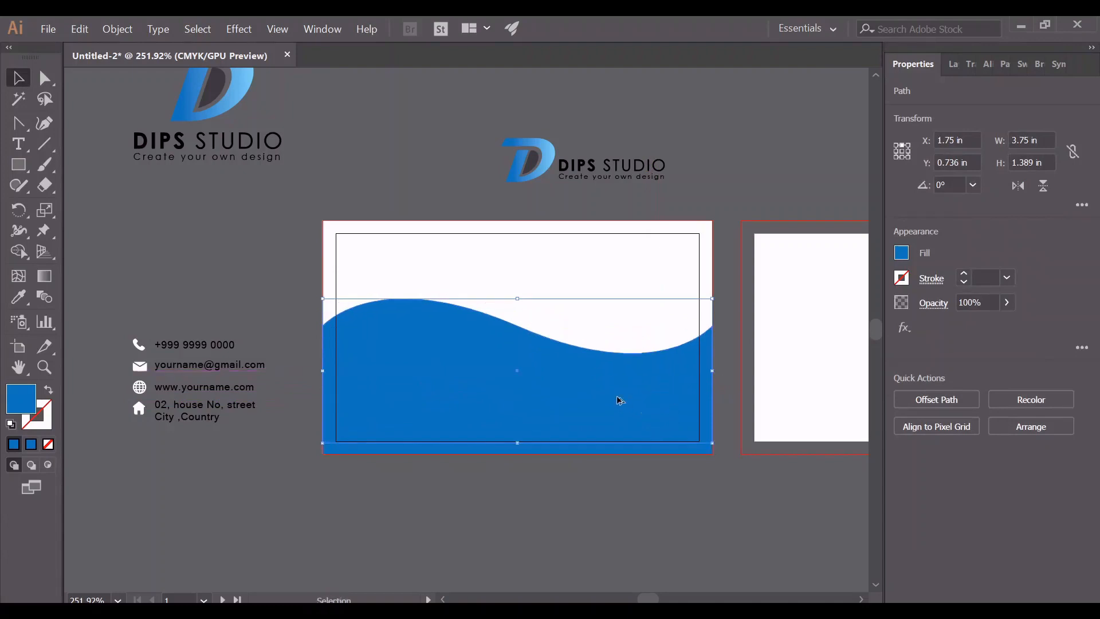
Fill the raised wave copy with light blue and bring the original darker wave to the front
left_click(902, 255)
left_click(803, 322)
left_click(758, 148)
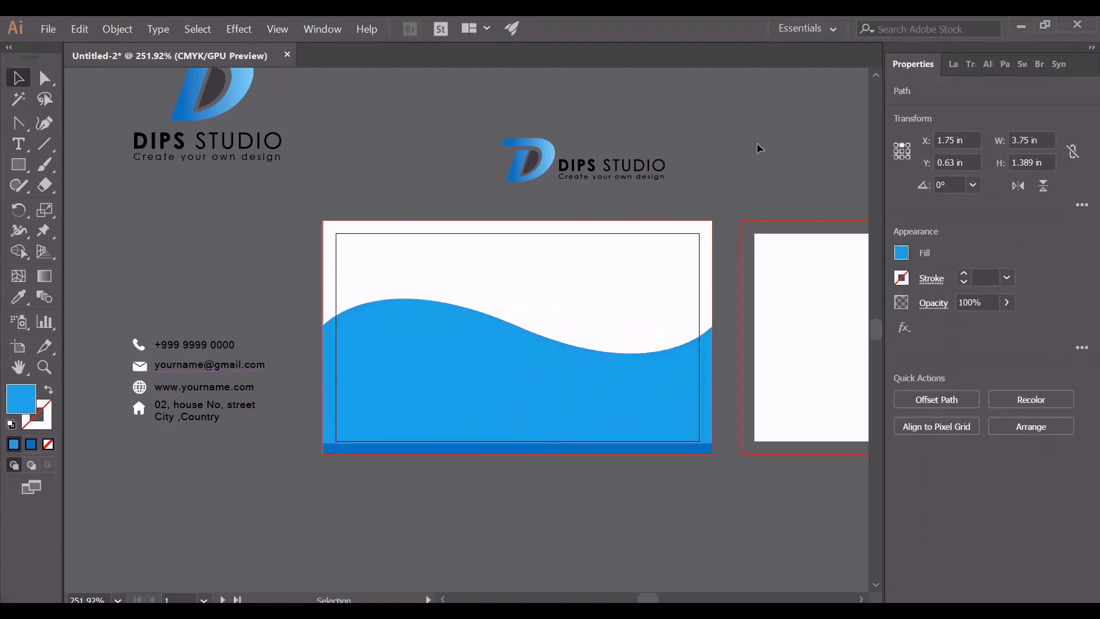
right_click(549, 454)
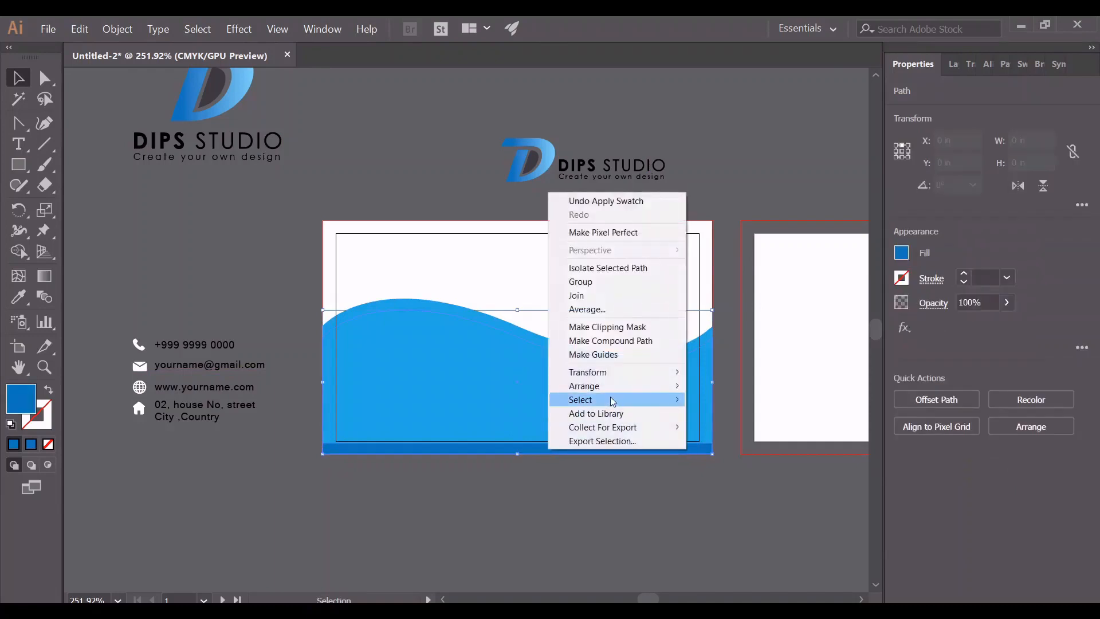
left_click(720, 385)
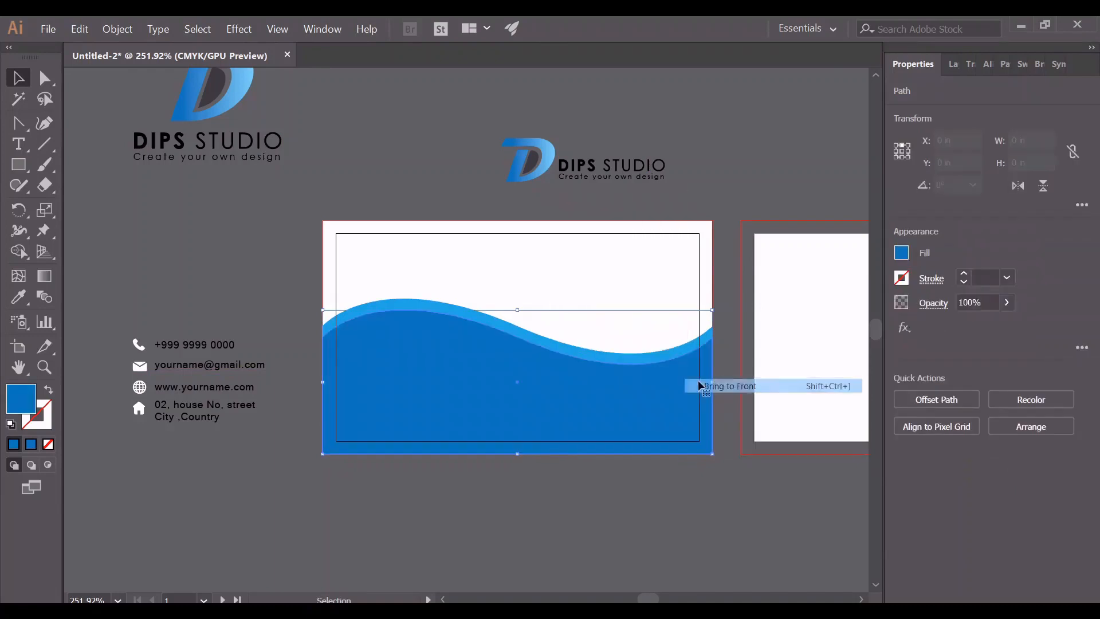
Reshape the light blue wave's right-hand trough to dip toward the darker wave by extending the curve handle of its middle anchor point
left_click(449, 304)
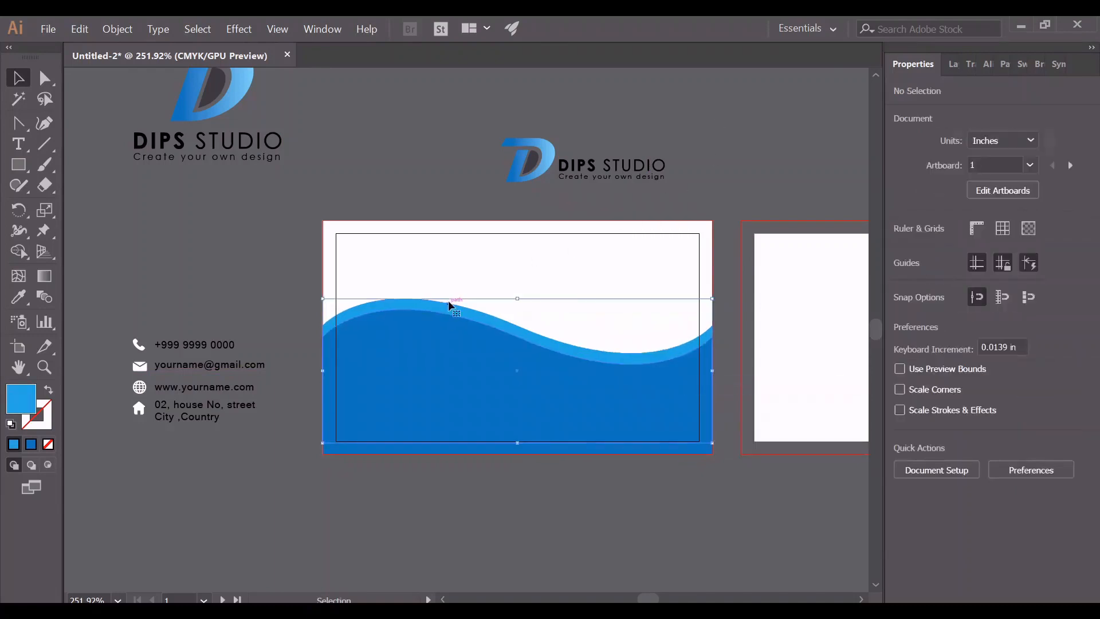
left_click(18, 122)
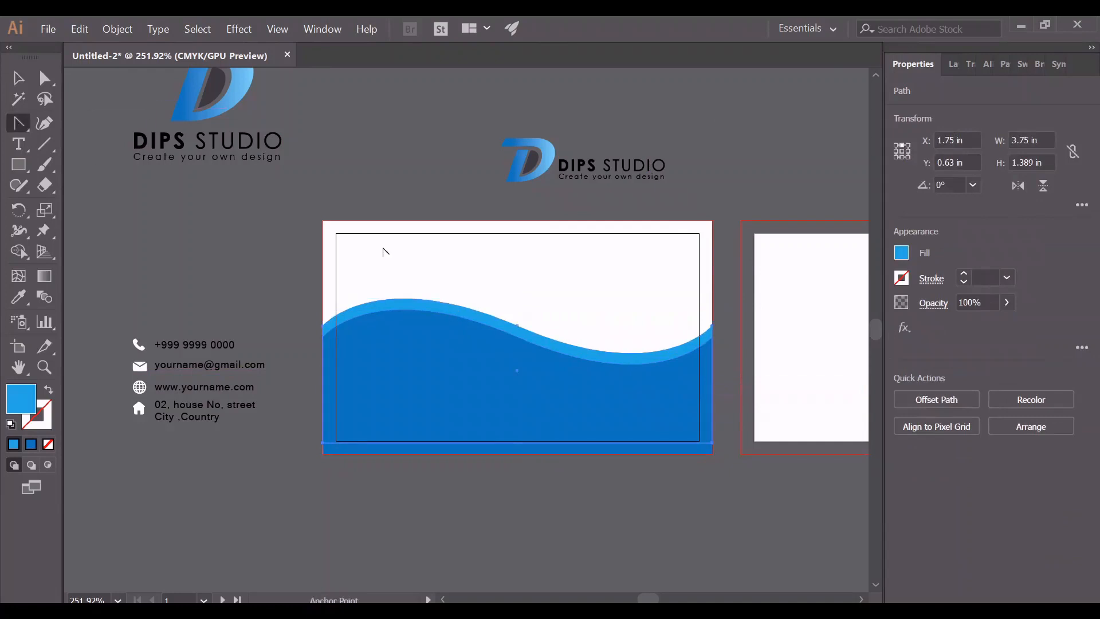
left_click(519, 328)
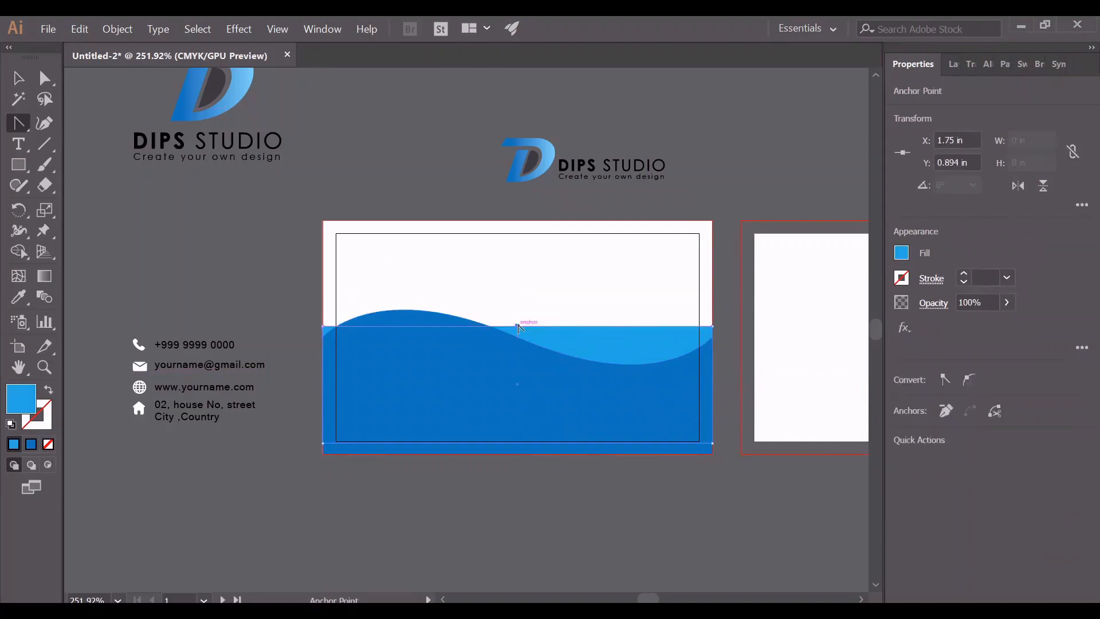
key("ctrl+z")
left_click(517, 328)
key("ctrl+z")
left_click(519, 328)
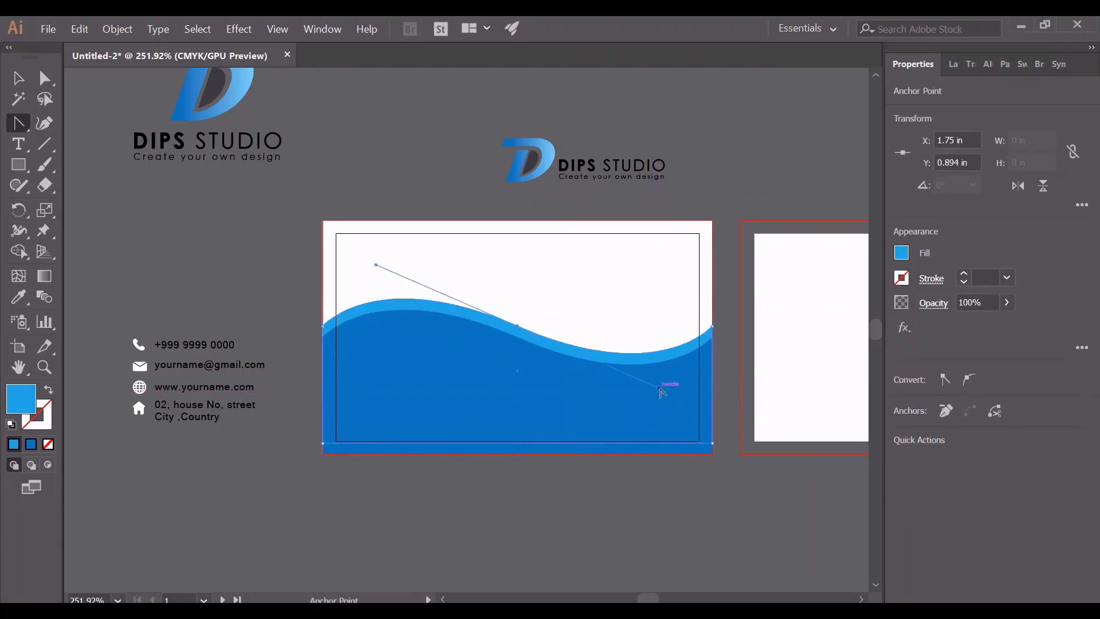
left_click_drag(662, 391, 703, 408)
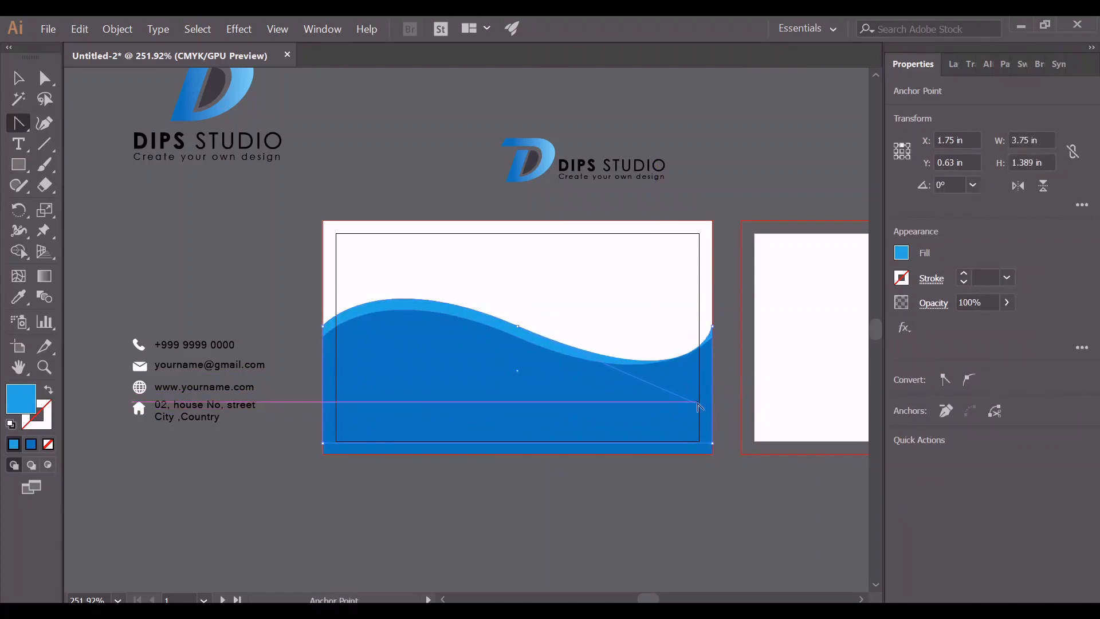
left_click_drag(700, 409, 714, 410)
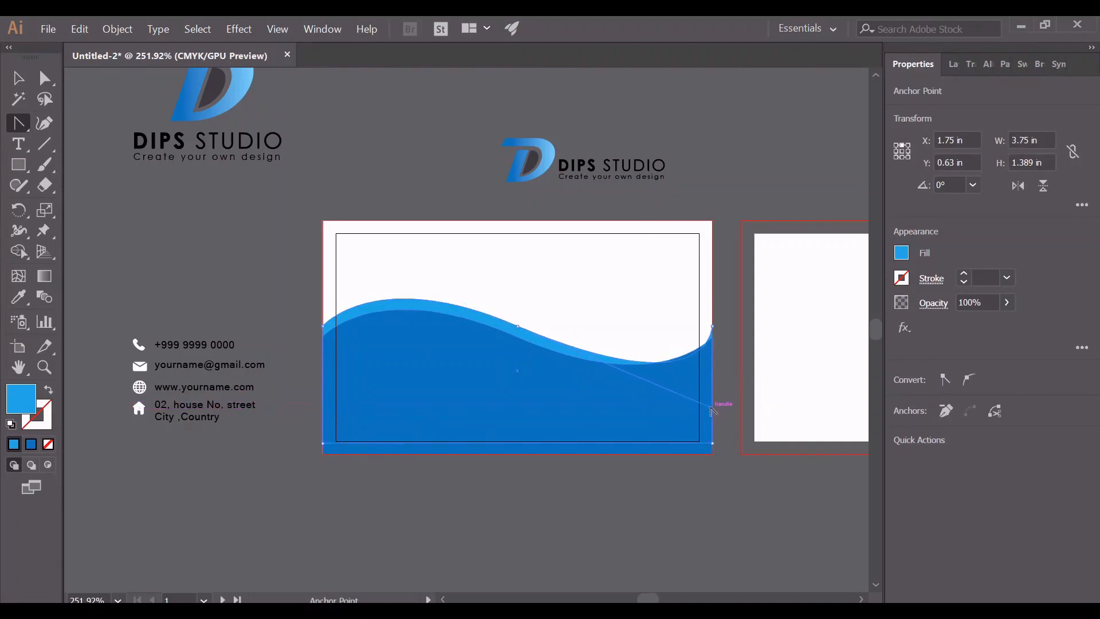
left_click_drag(715, 412, 680, 414)
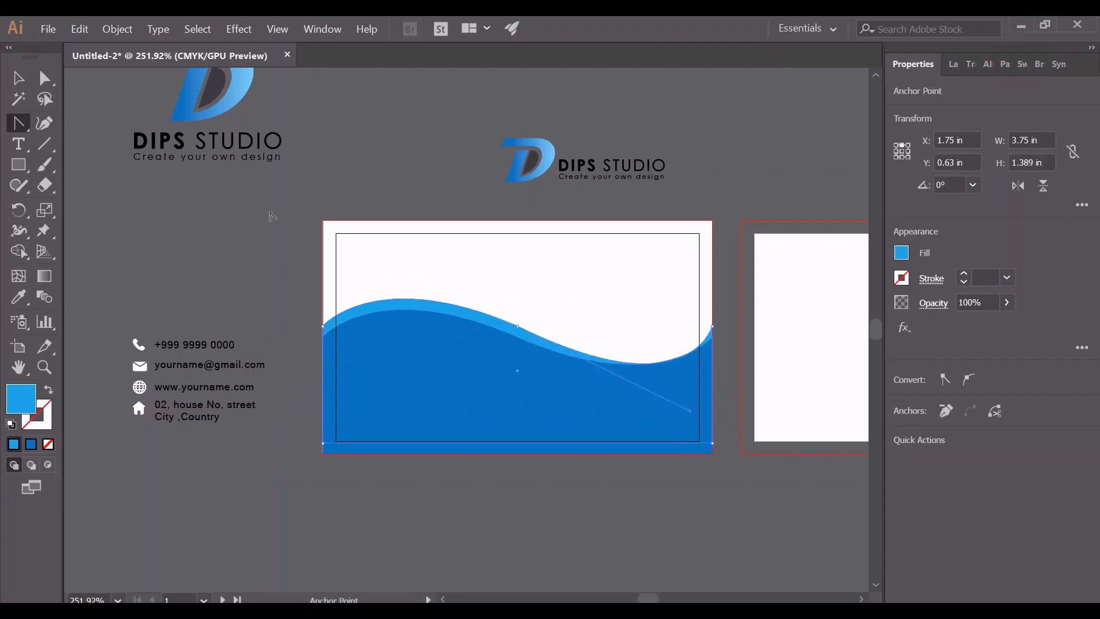
Lower the light blue wave's right-edge anchor point to Y 1 in so it meets the darker wave
left_click(42, 79)
left_click(731, 210)
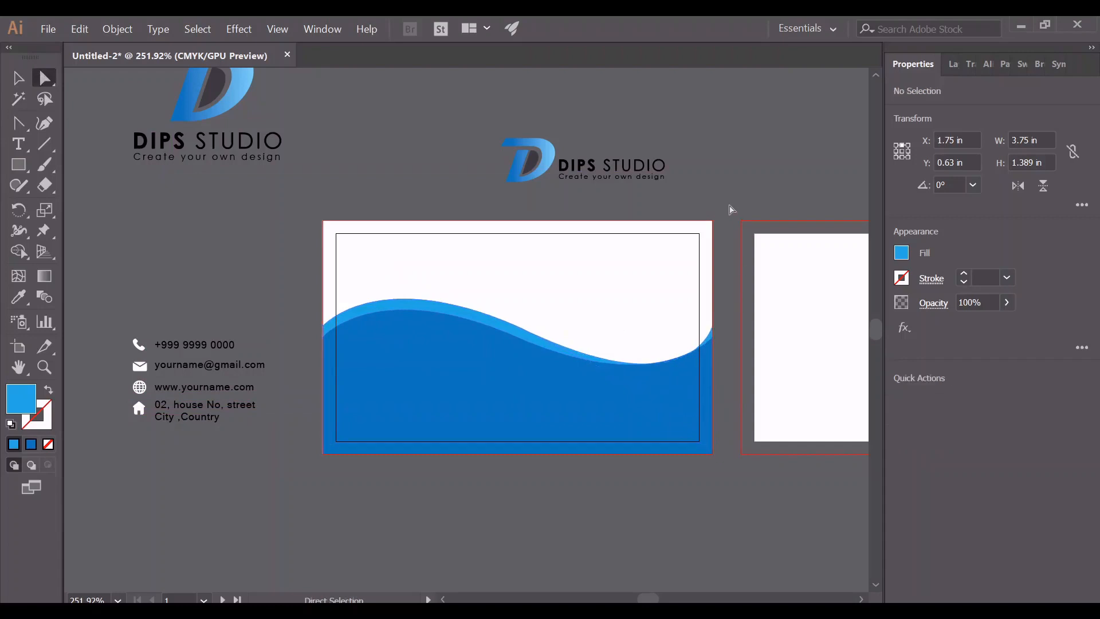
left_click(712, 329)
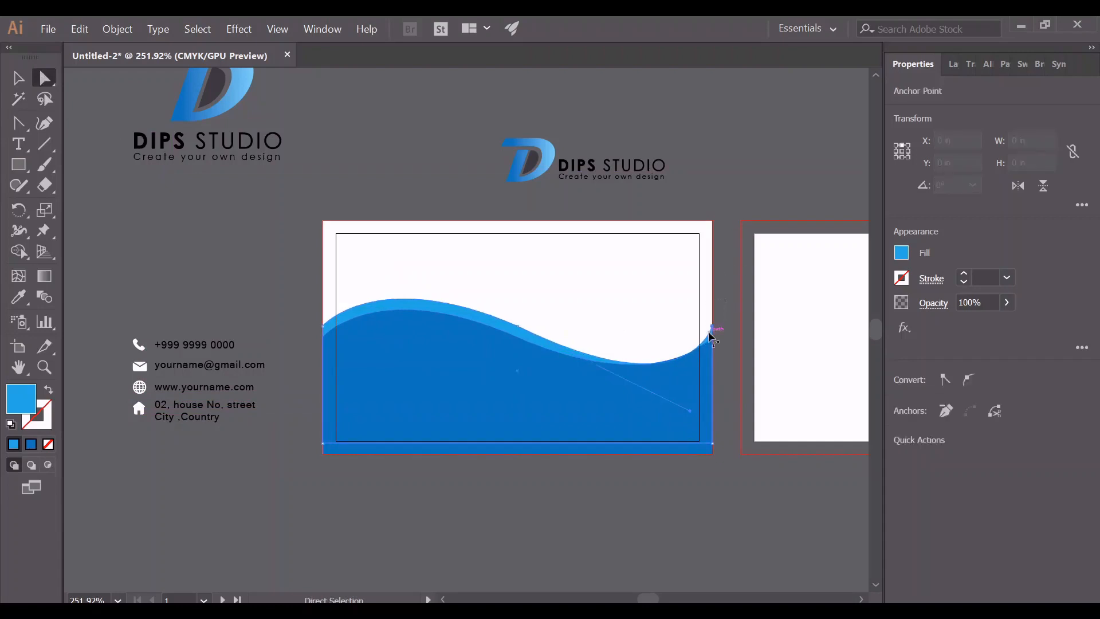
left_click_drag(714, 330, 714, 341)
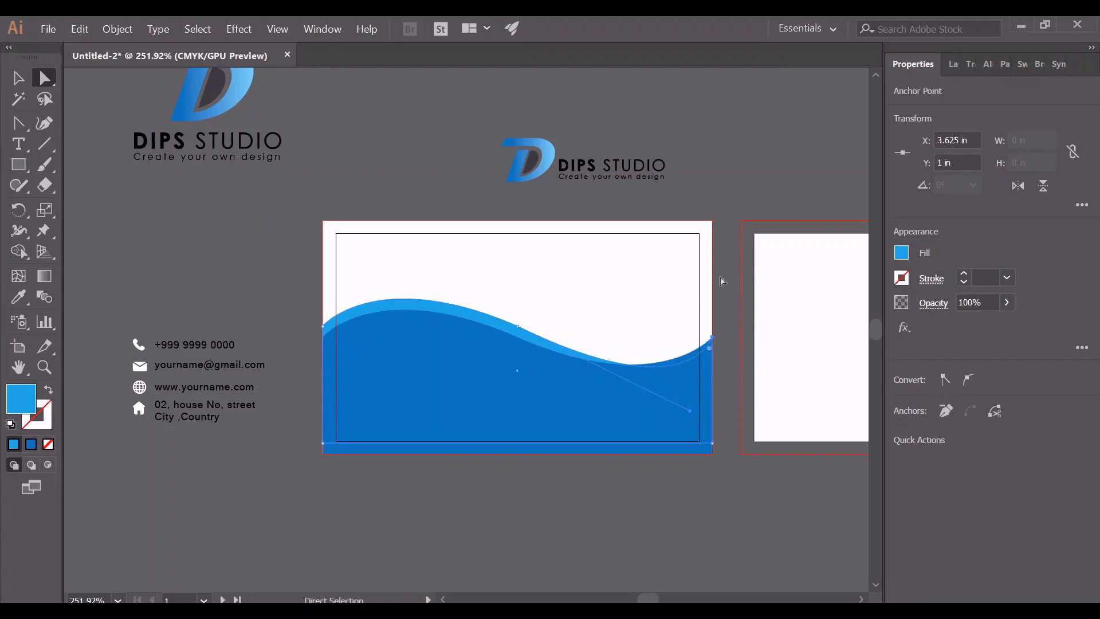
left_click(677, 163)
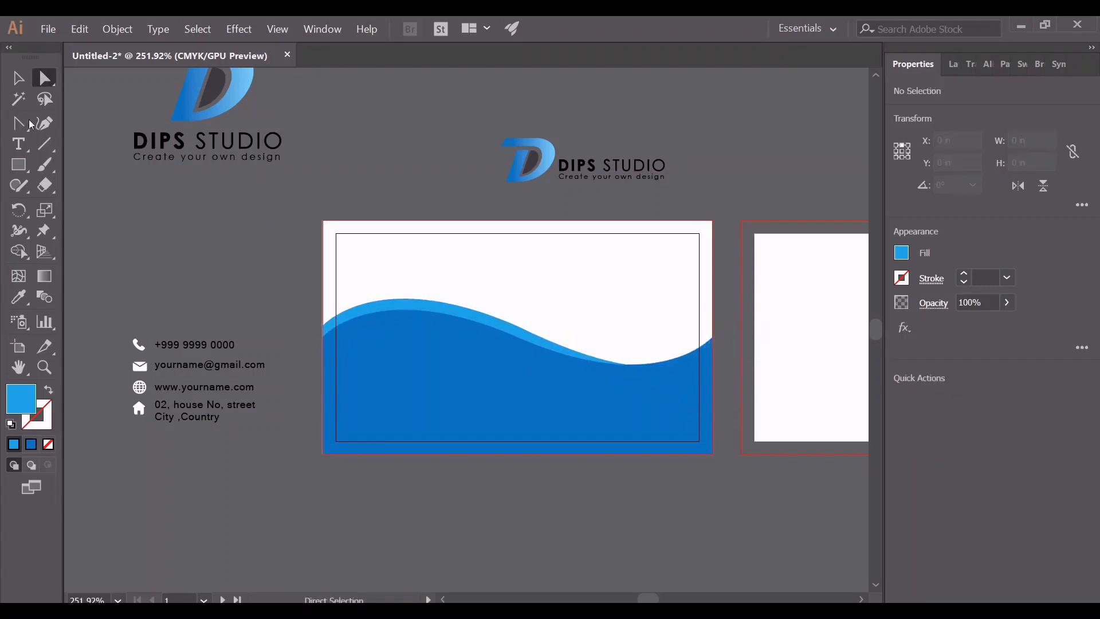
Move the contact details group onto the lower-left part of the blue wave and bring it to the front
left_click(18, 78)
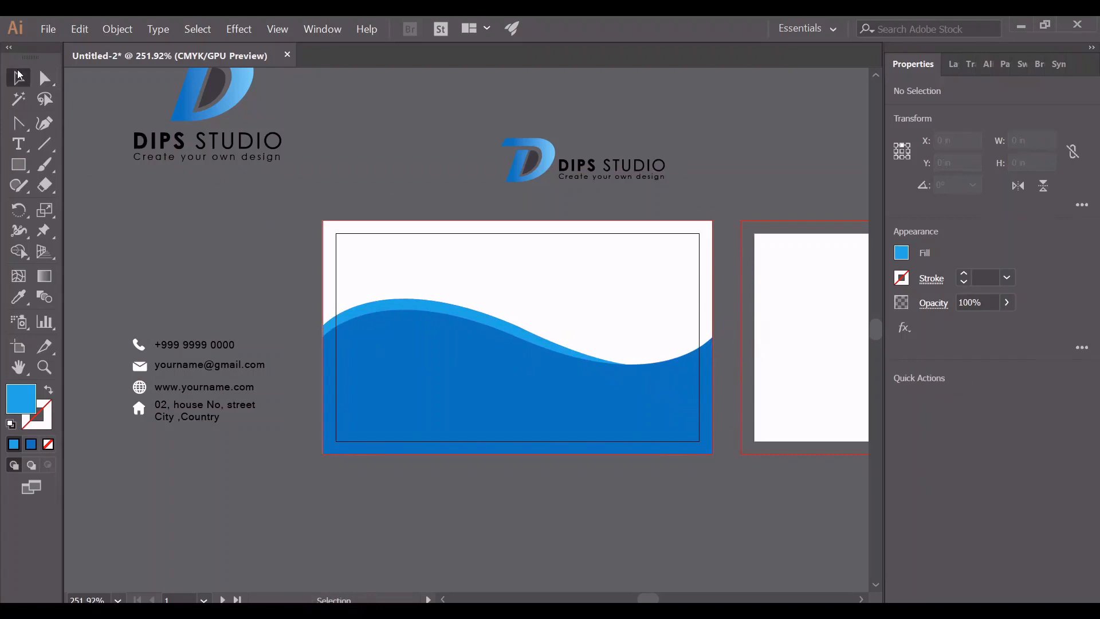
left_click(179, 414)
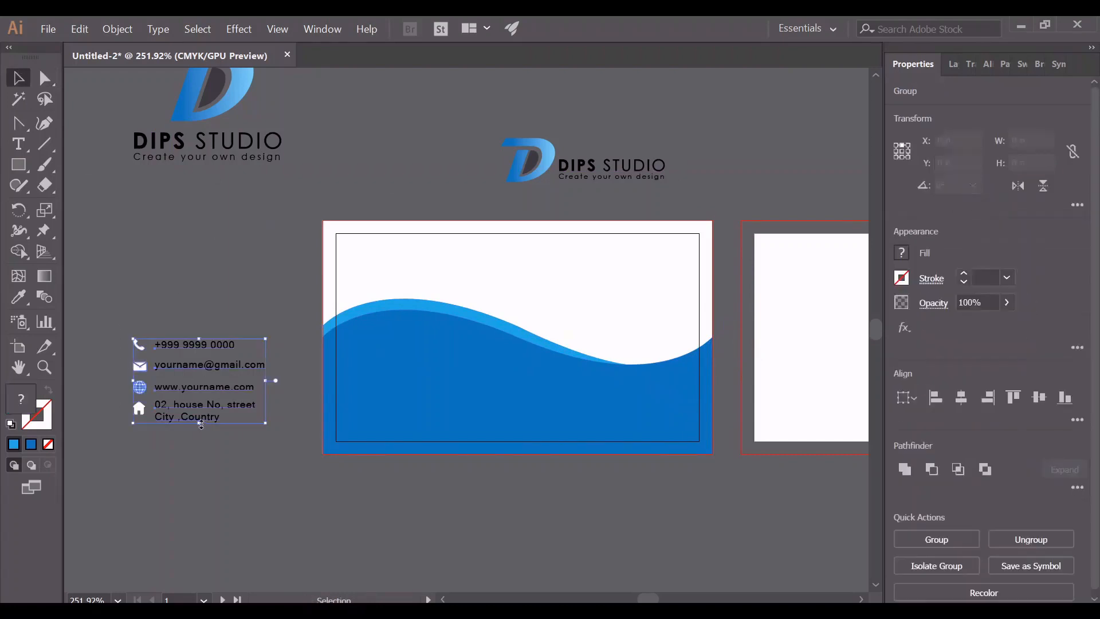
left_click_drag(196, 368, 408, 372)
right_click(409, 373)
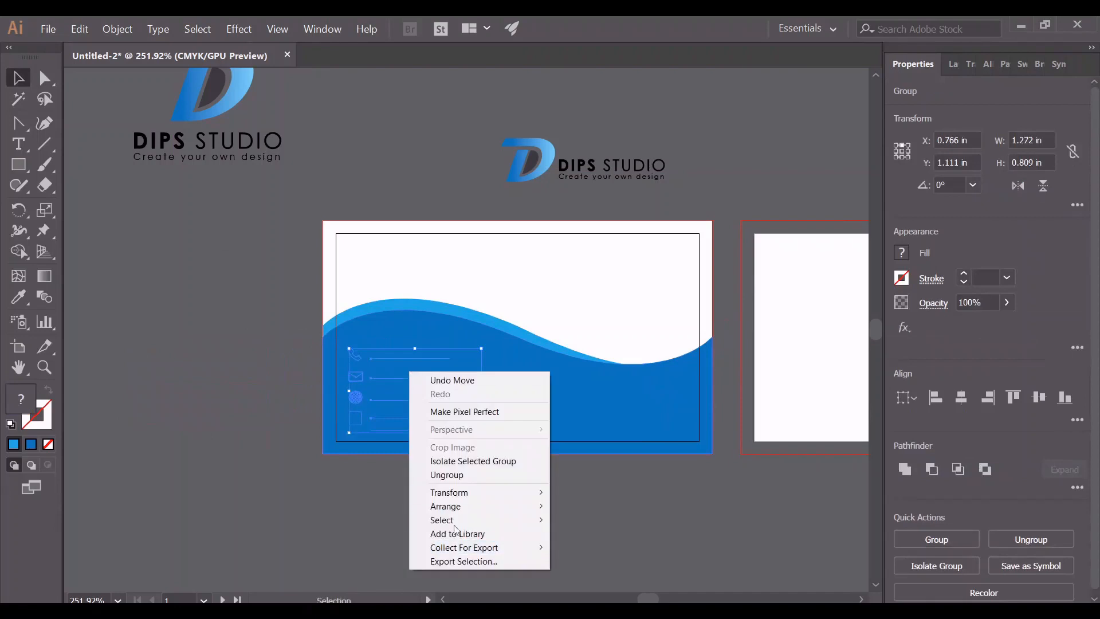
mouse_move(466, 508)
left_click(580, 507)
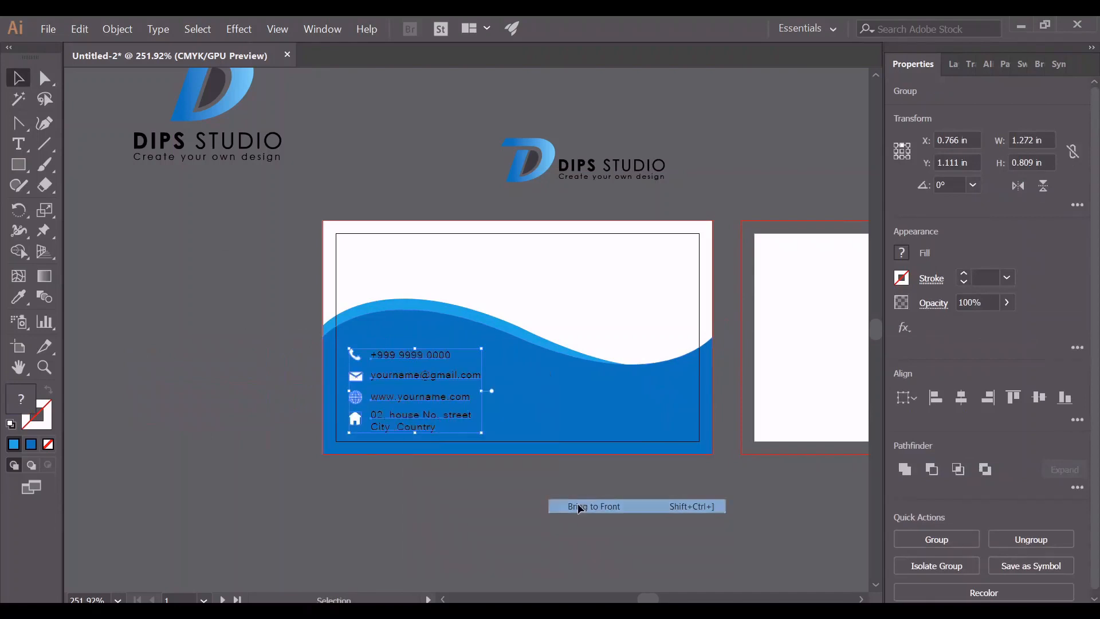
left_click(578, 505)
left_click_drag(446, 382, 445, 380)
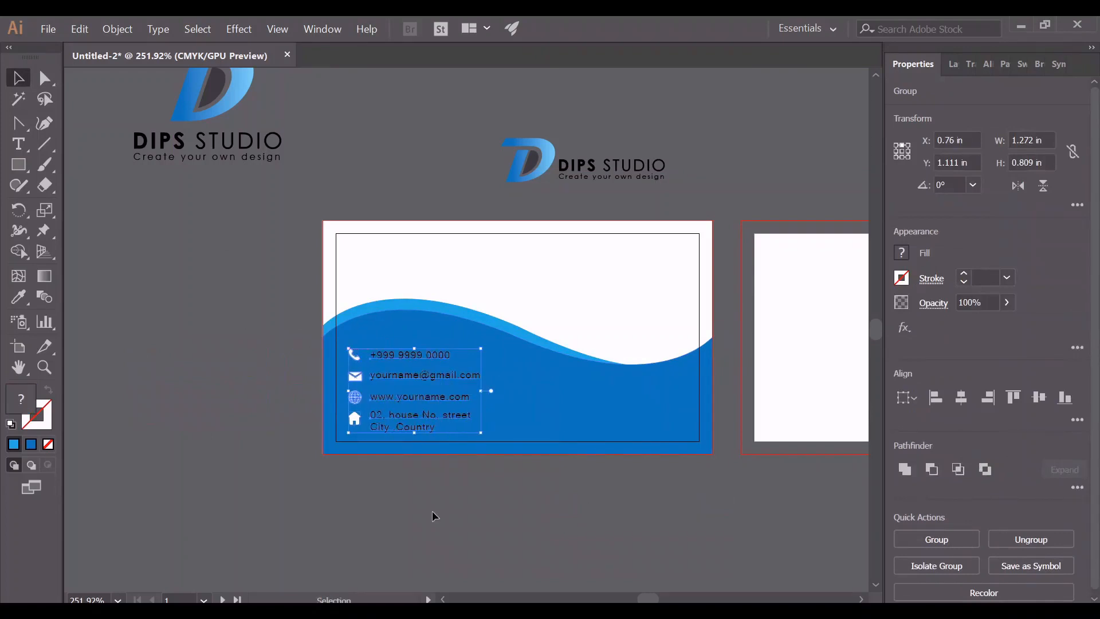
left_click(432, 516)
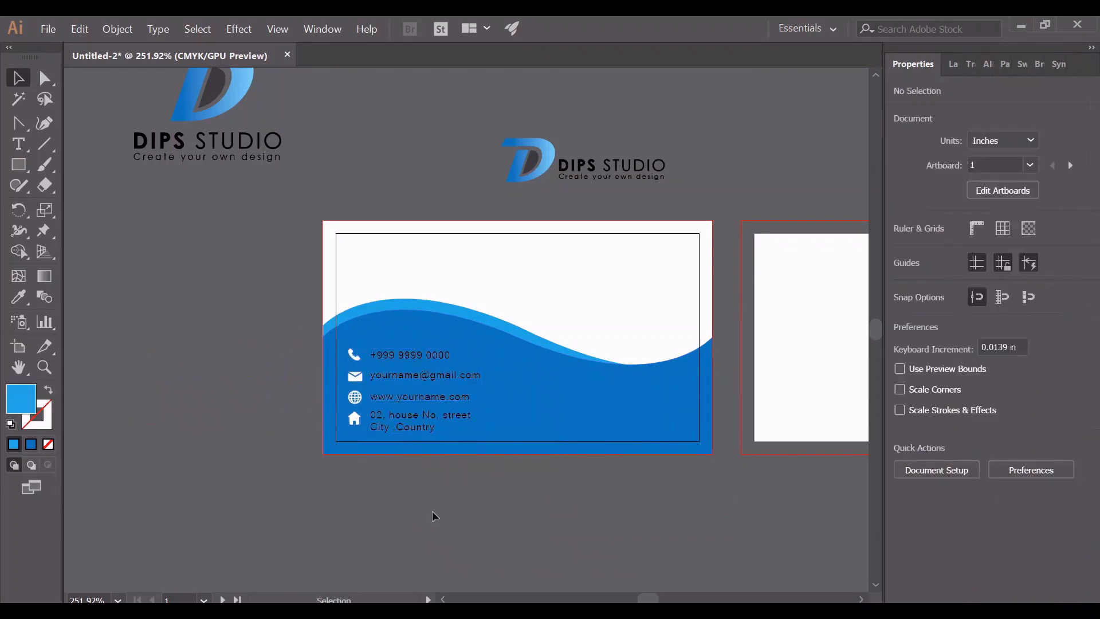
Move the horizontal Dips Studio logo into the card's upper-right white area, inside the safe-margin frame
left_click(44, 367)
mouse_move(355, 364)
left_mouse_down()
mouse_move(445, 360)
mouse_move(337, 373)
left_mouse_up()
left_click_drag(621, 310, 675, 336)
left_click(18, 78)
left_click_drag(656, 164, 676, 268)
left_click(611, 118)
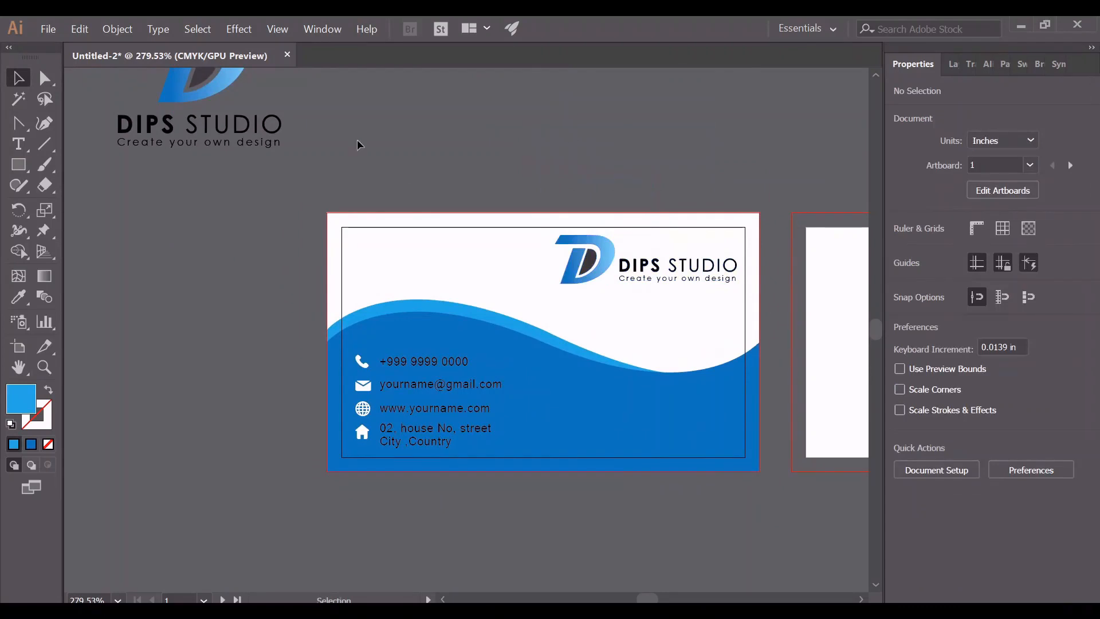
Add the text "YOUR NAME" in the white area to the left of the logo
key("t")
left_click(381, 269)
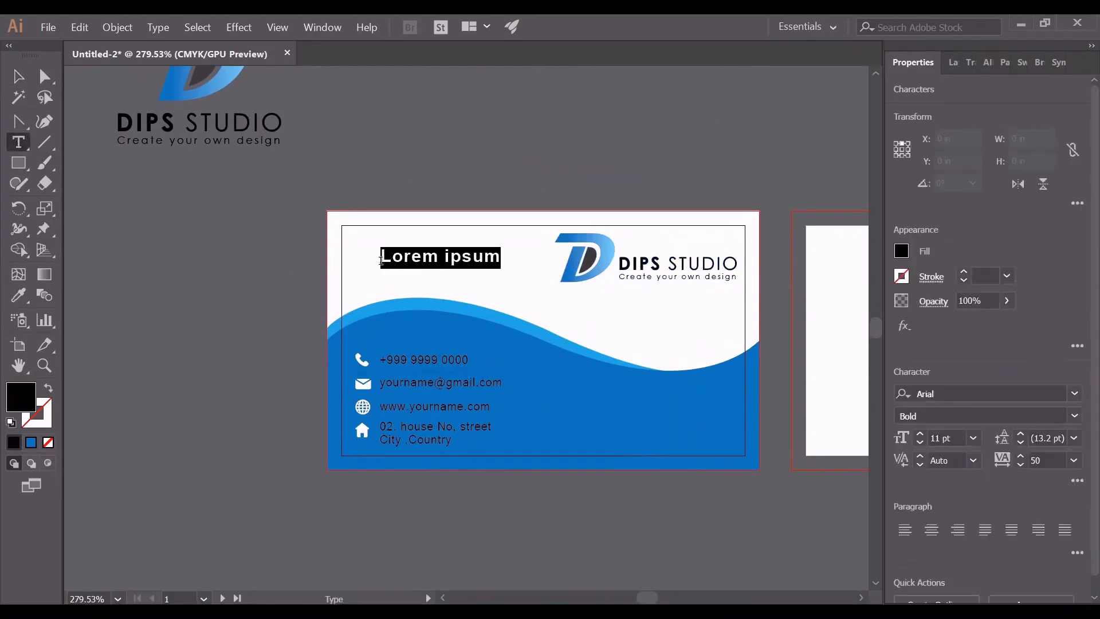
key("BackSpace")
type("Y")
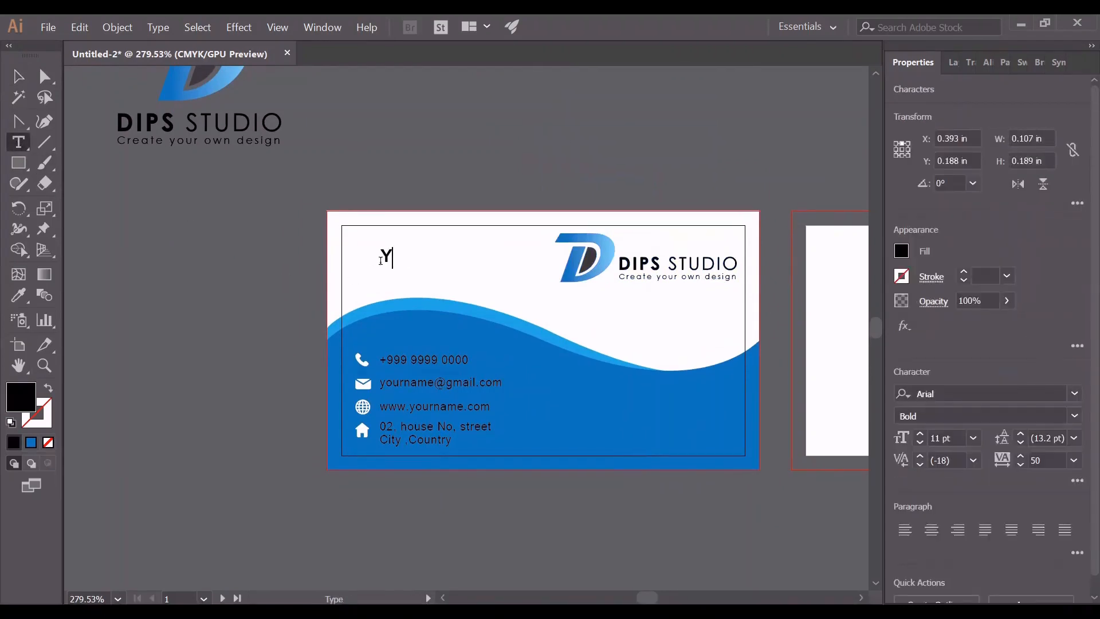
type("OUR NAME")
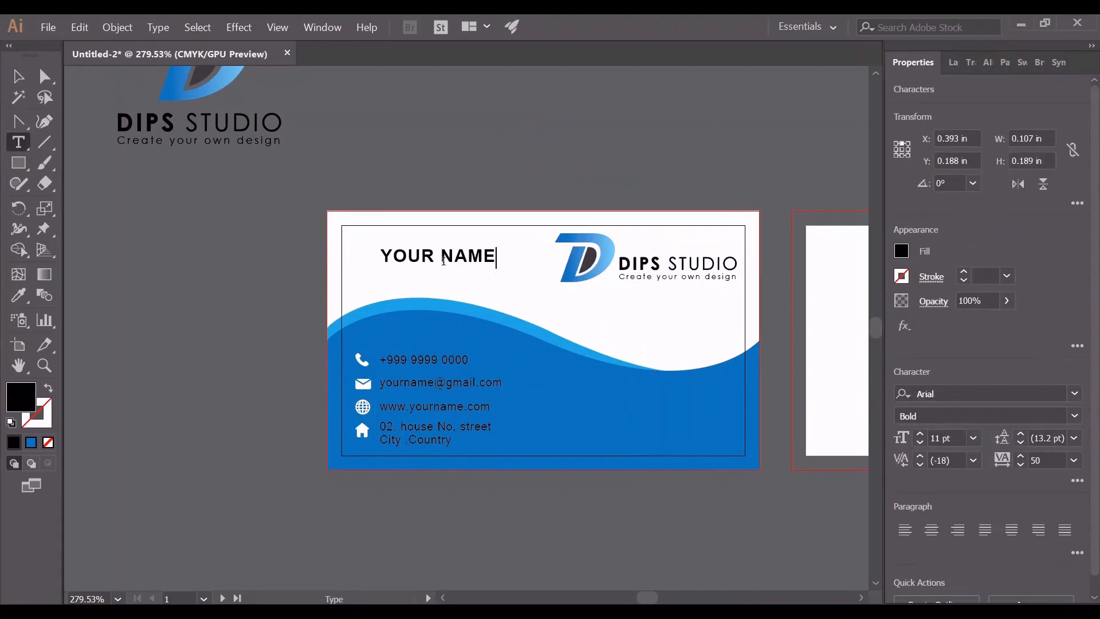
Set the word "NAME" to the Arial Narrow style
left_click_drag(441, 256, 496, 259)
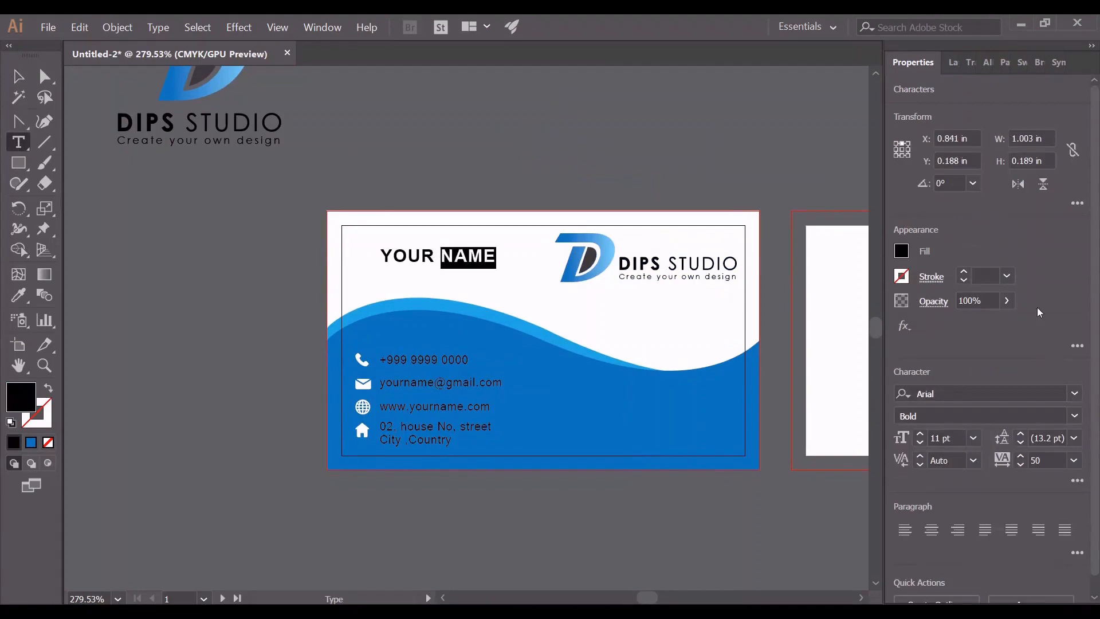
left_click(1075, 415)
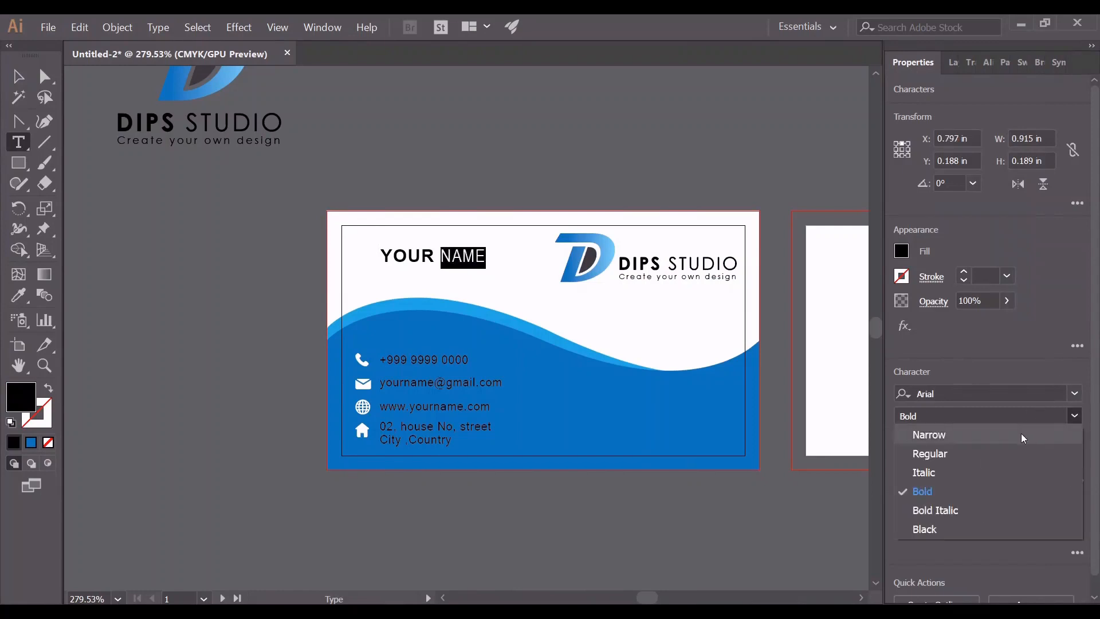
left_click(1023, 436)
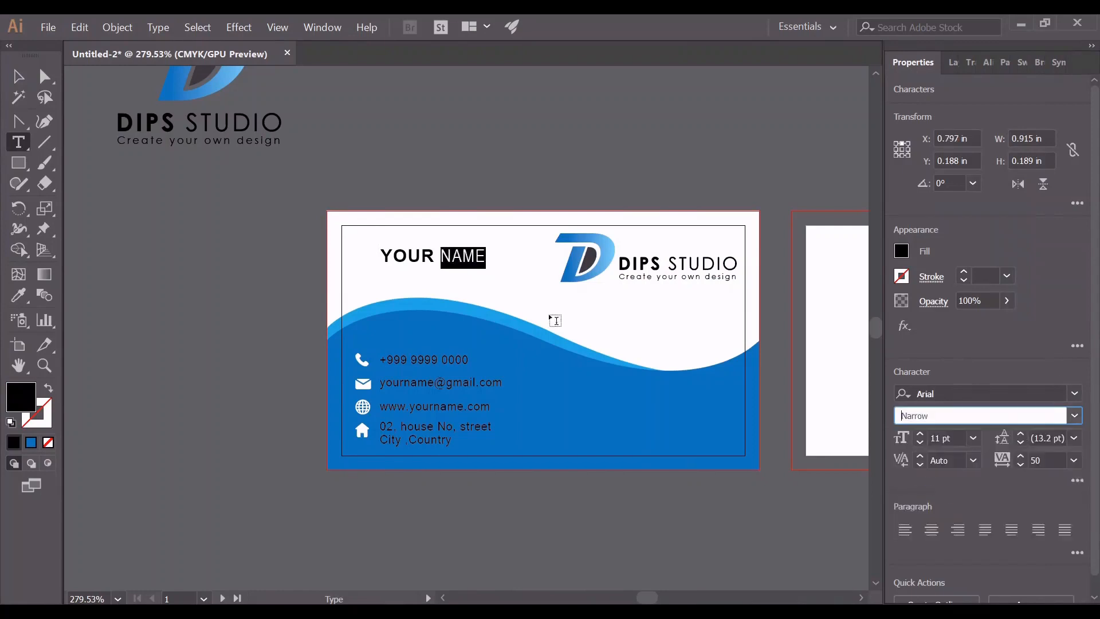
left_click(18, 76)
left_click(129, 250)
Fill the word "YOUR" with the same dark blue as the wave
double_click(429, 256)
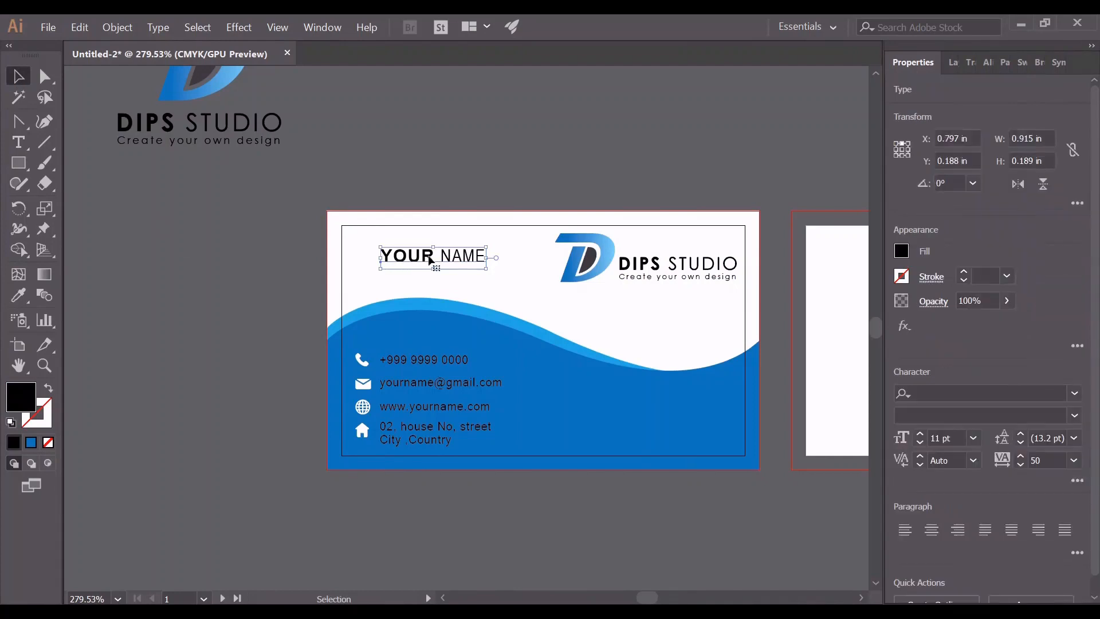
left_click_drag(434, 256, 383, 251)
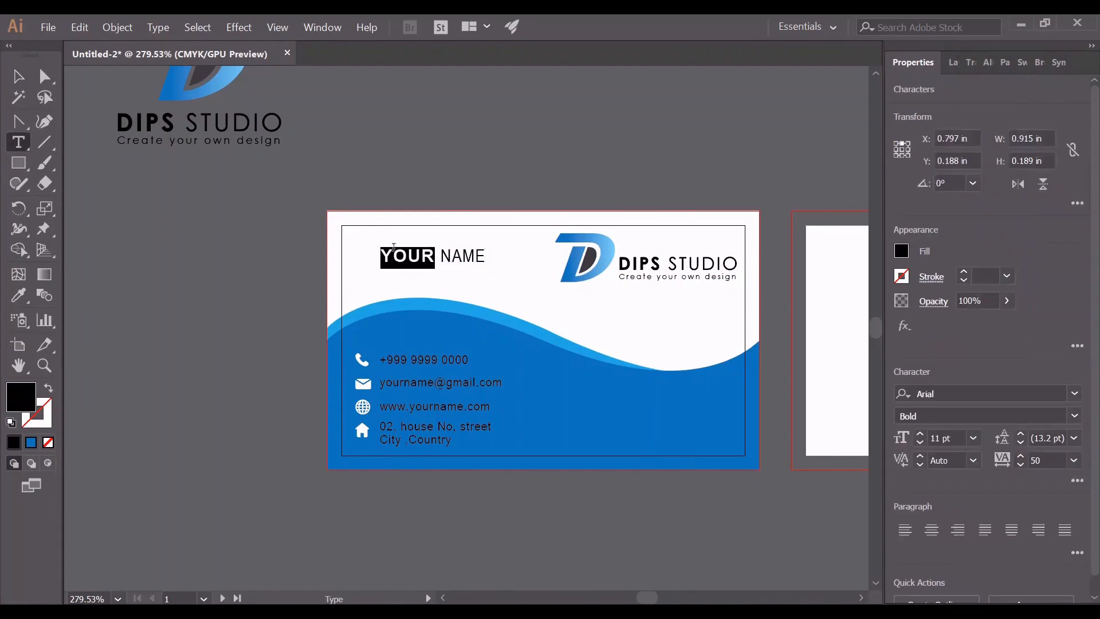
left_click(902, 252)
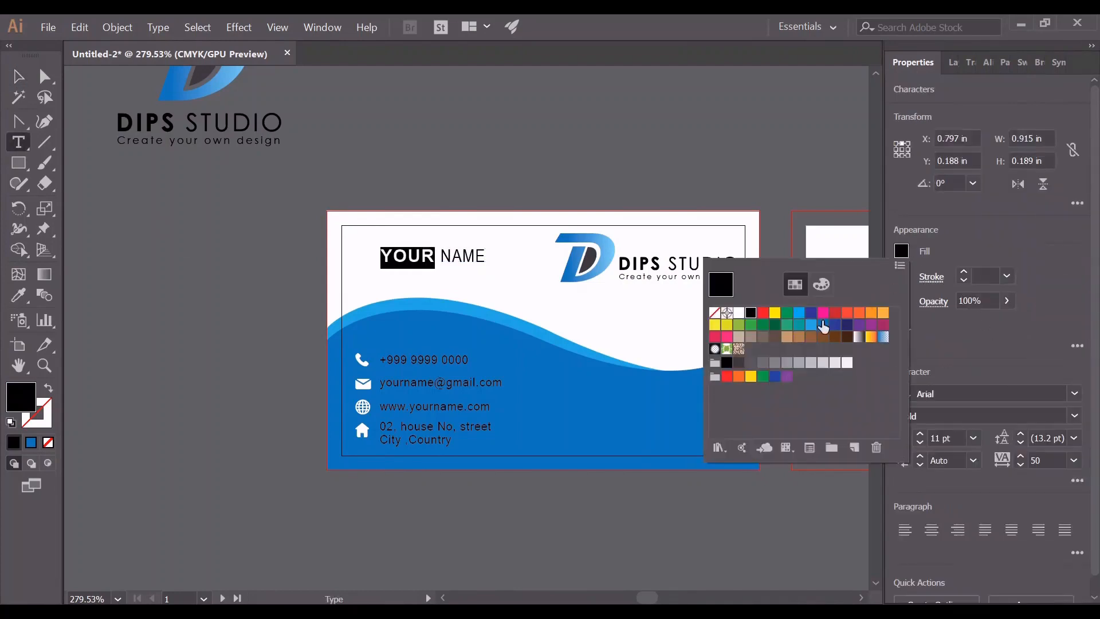
left_click(824, 328)
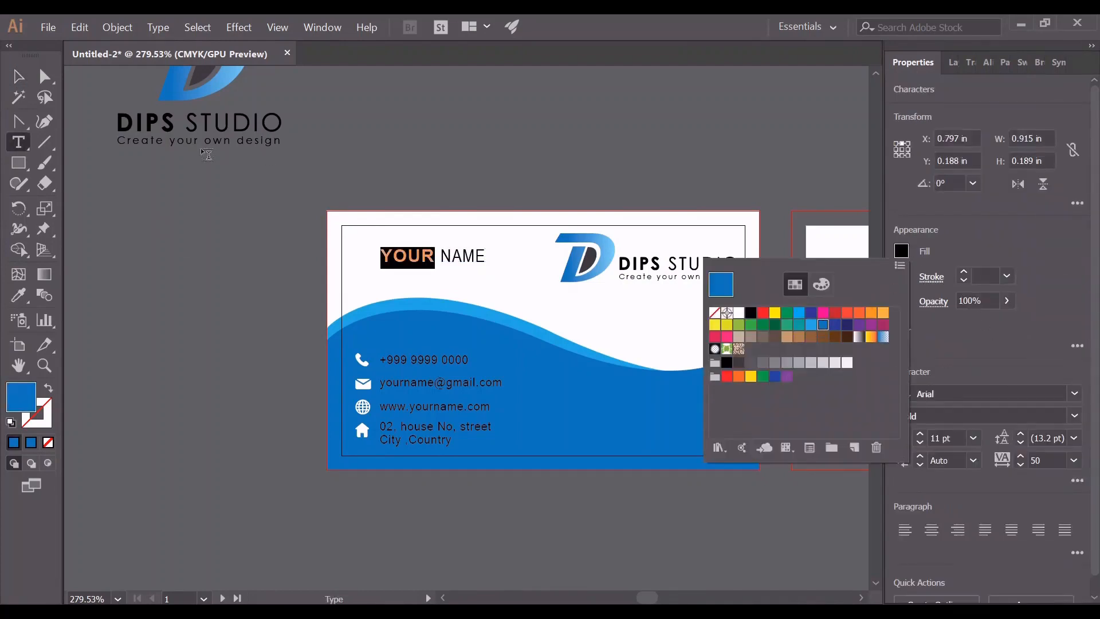
left_click(18, 76)
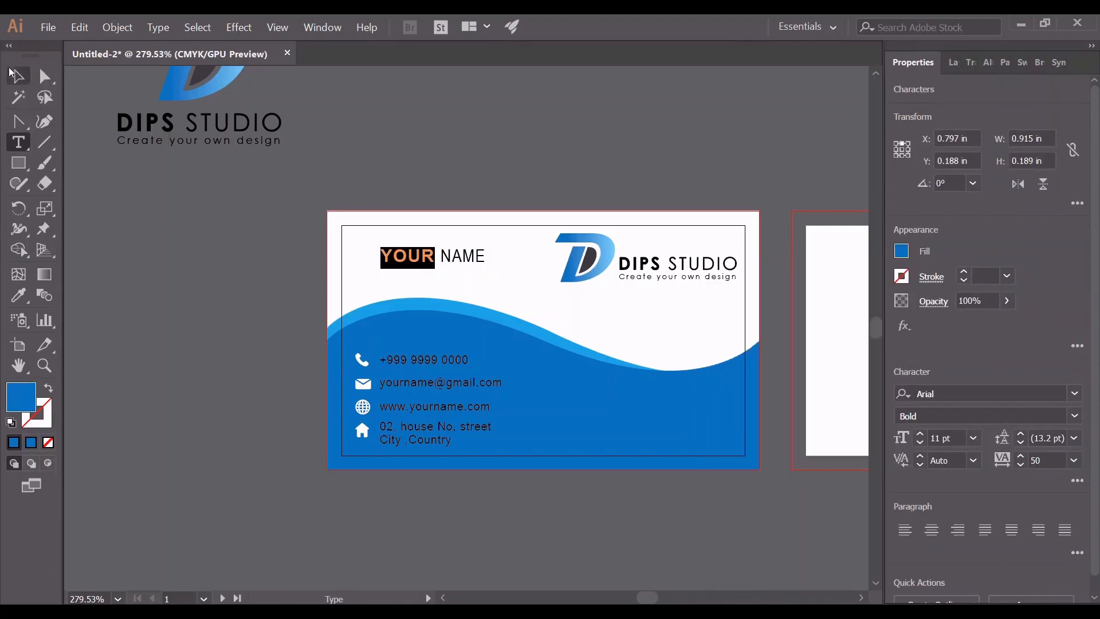
left_click(149, 235)
Move the name text to the upper-left corner inside the margin frame, aligned with the contact icons' left edge
mouse_move(417, 259)
left_mouse_down()
mouse_move(389, 249)
mouse_move(437, 253)
left_mouse_up()
left_click(485, 114)
left_click(453, 153)
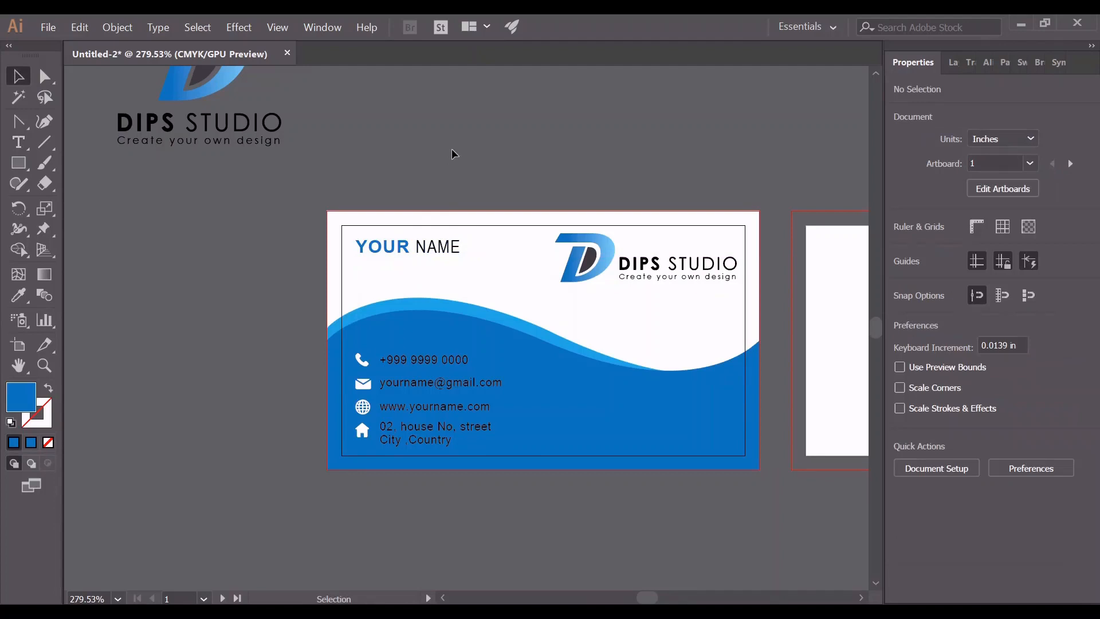
Add the text "Position" and place it directly below the name, aligned to its left edge
left_click(18, 142)
left_click(373, 283)
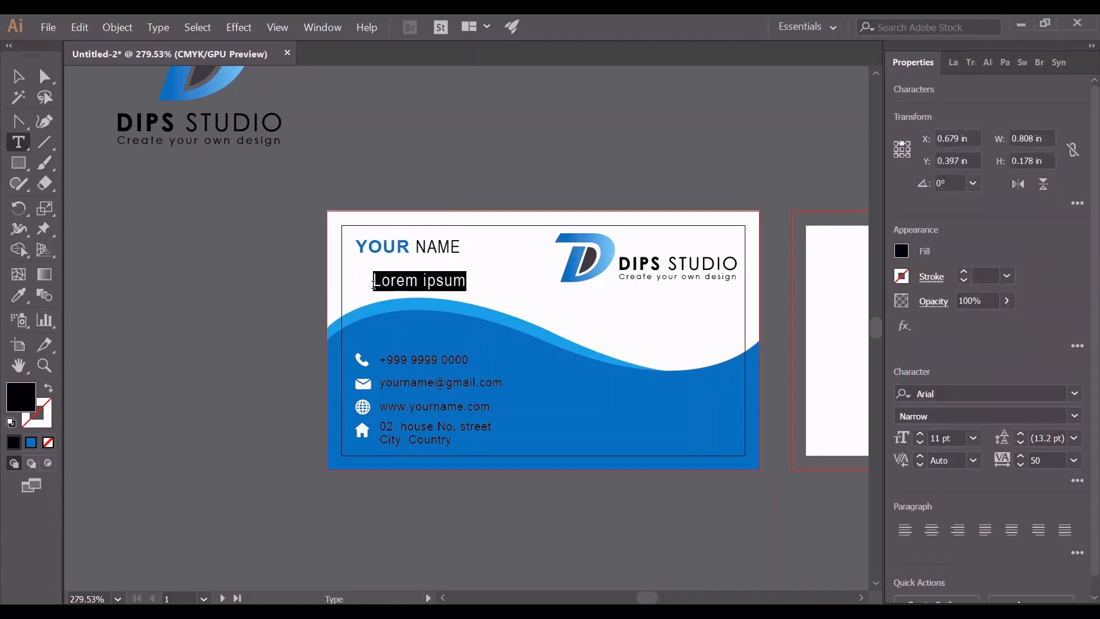
key("BackSpace")
type("Position")
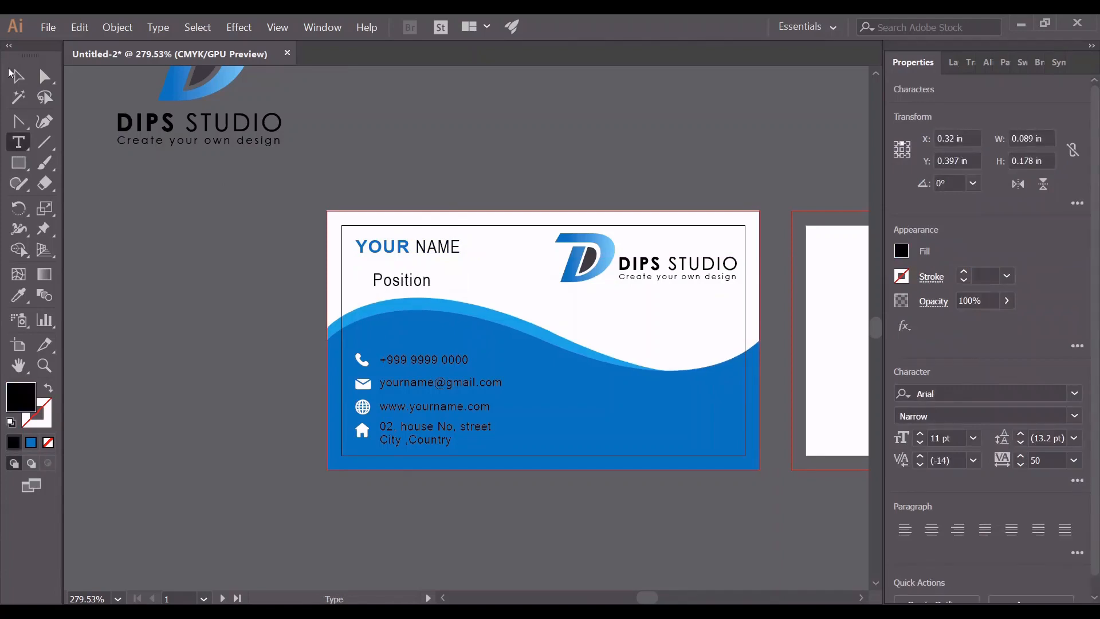
left_click(12, 74)
left_click_drag(411, 280, 394, 267)
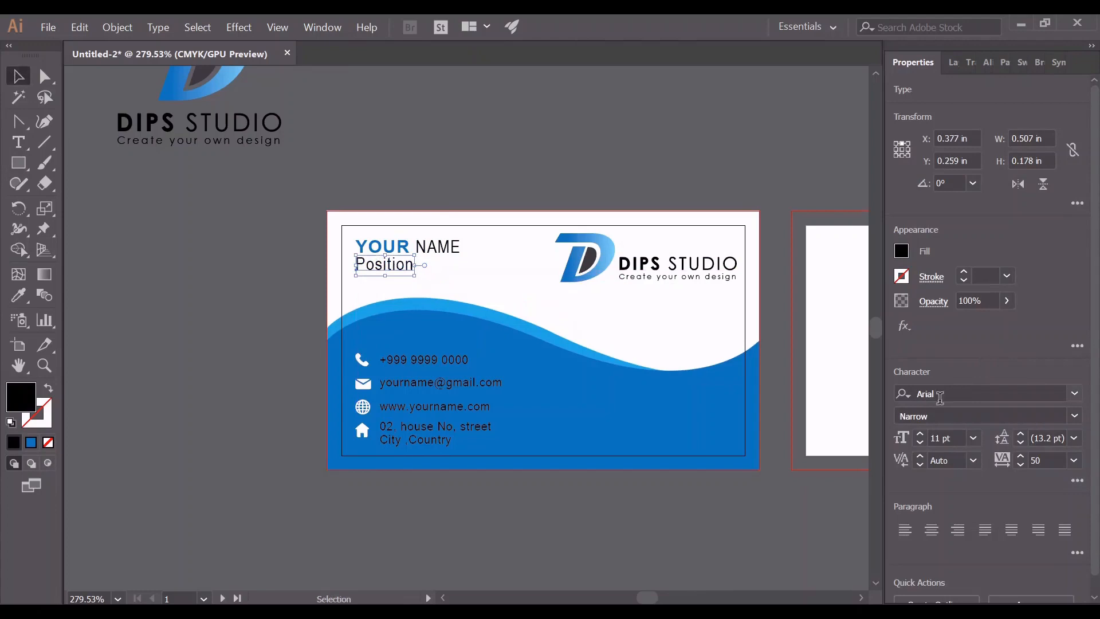
Set the "Position" text's font size to 9 pt
left_click(973, 439)
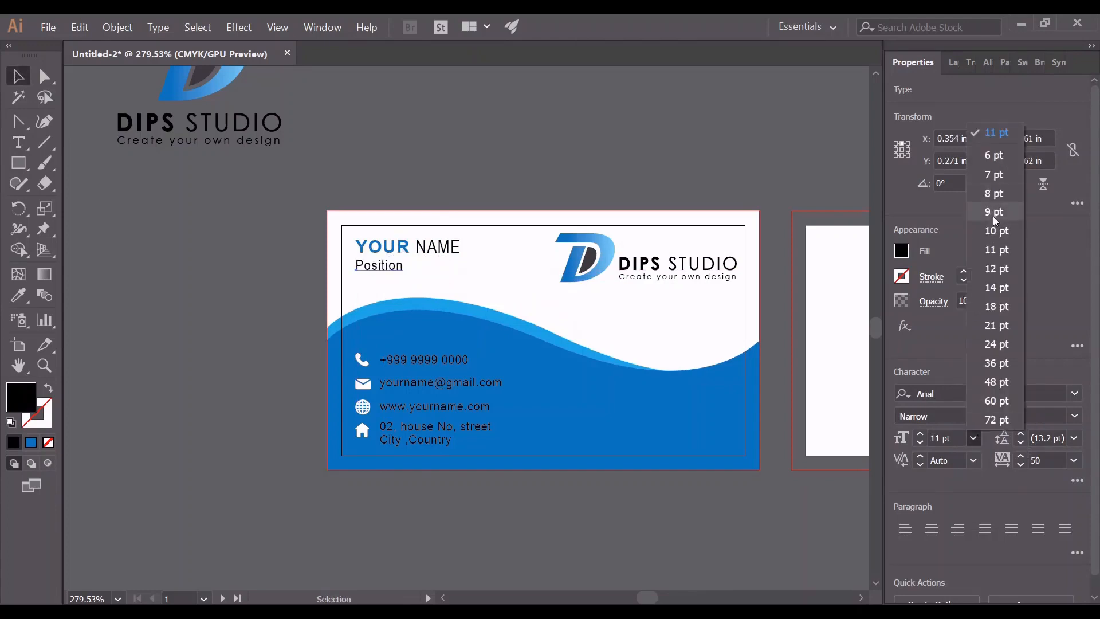
left_click(994, 217)
left_click(577, 172)
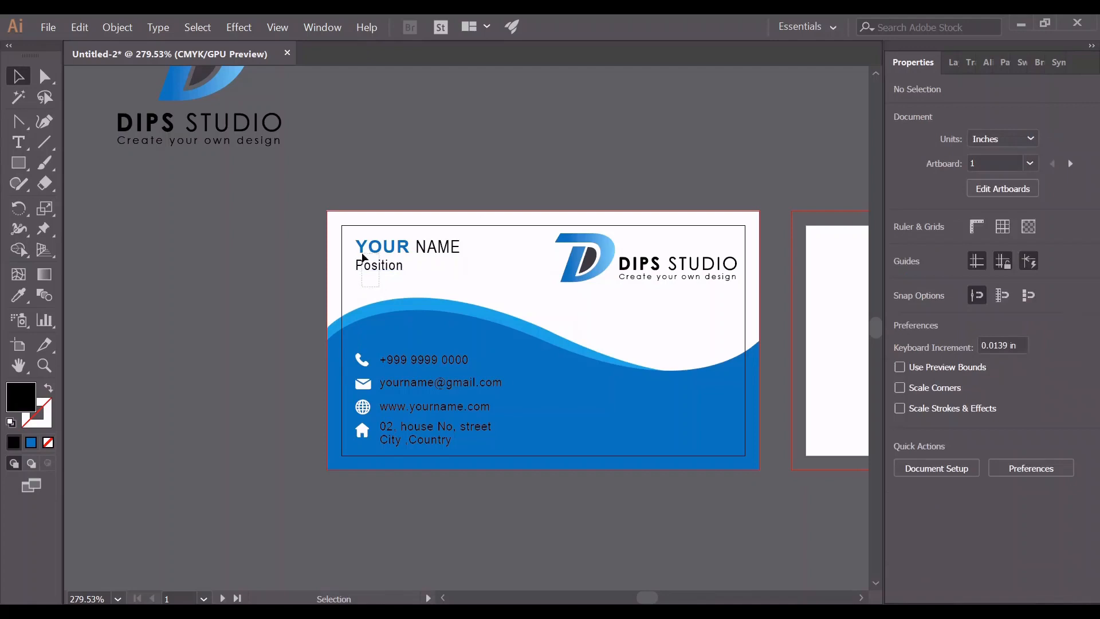
Align the name and "Position" texts to each other along their left edges
left_click(362, 258)
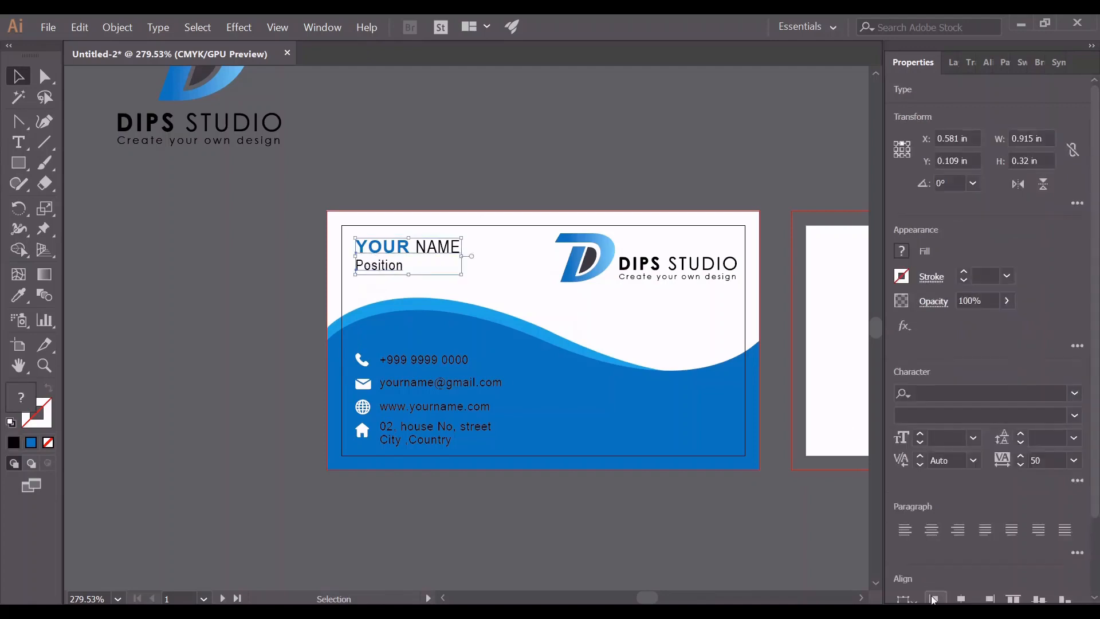
left_click(456, 181)
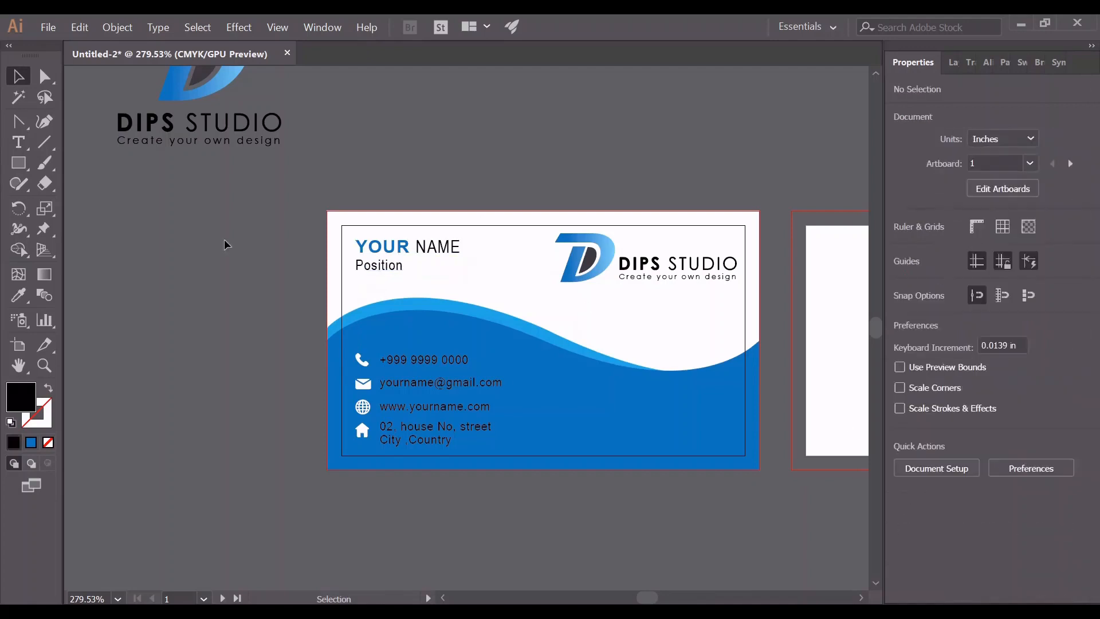
Draw a 3.75 x 2.25 in rectangle covering the second artboard out to its bleed edges
left_click(44, 366)
left_click_drag(361, 377, 231, 363)
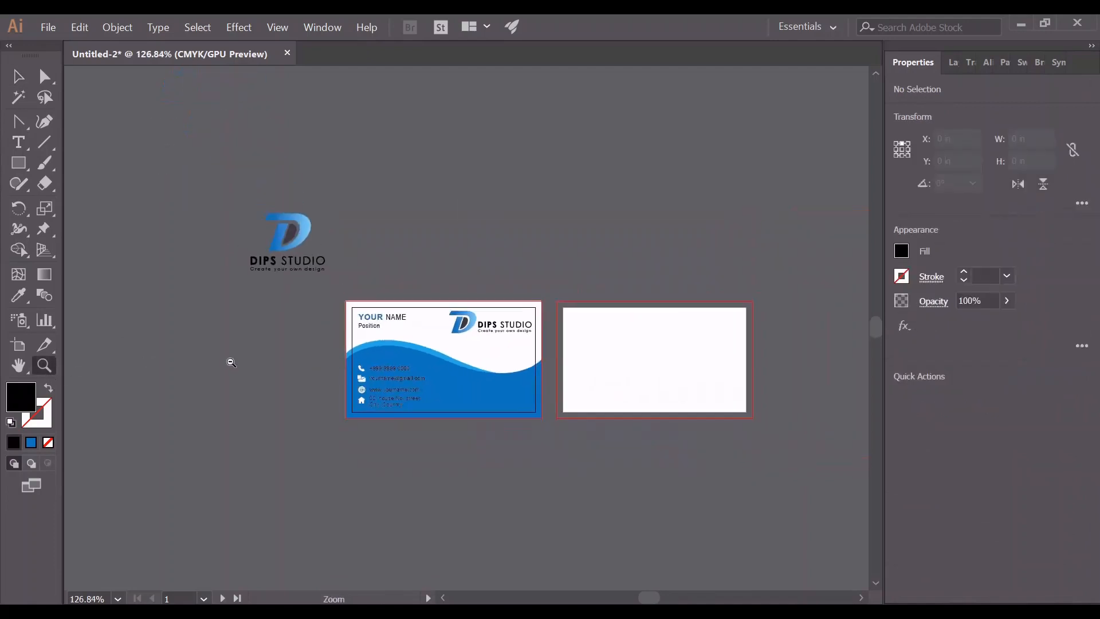
left_click_drag(630, 391, 702, 388)
left_click_drag(531, 313, 556, 311)
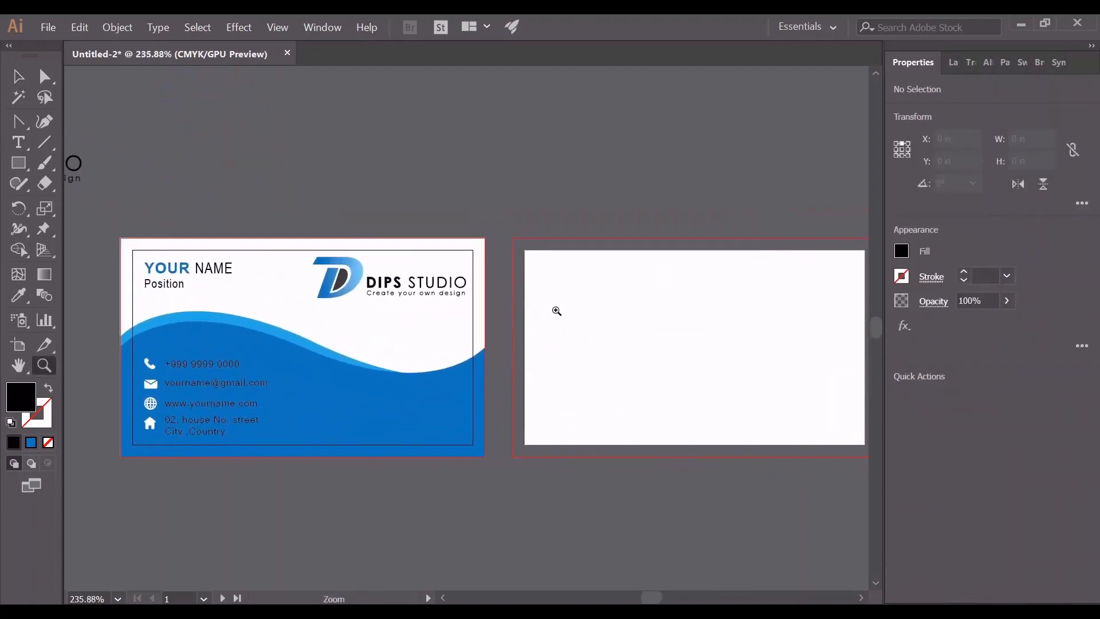
left_click(16, 163)
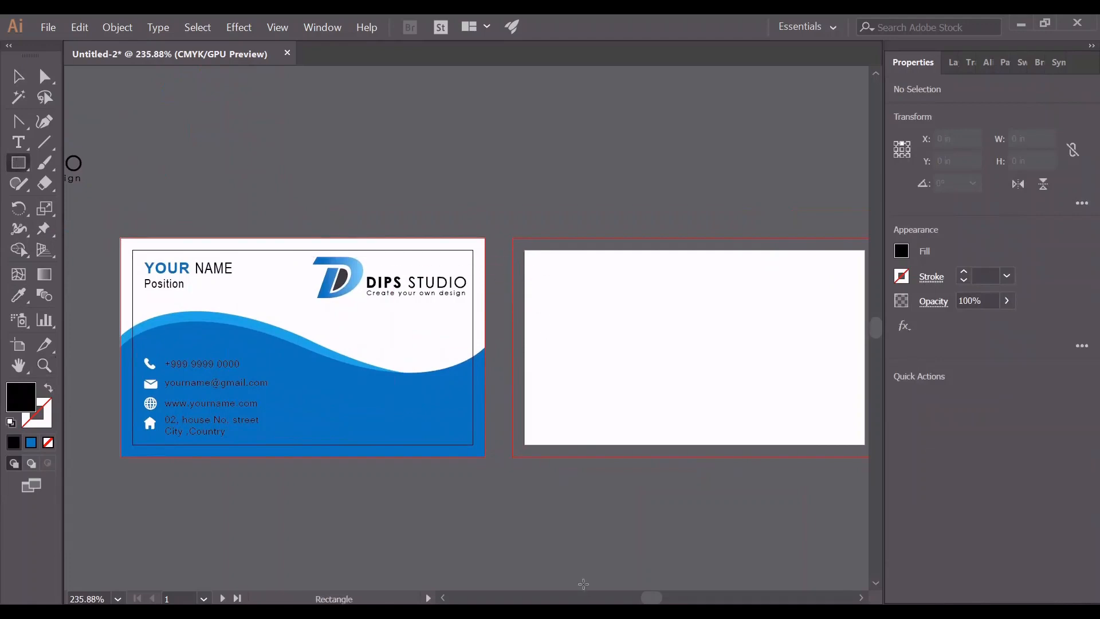
left_click_drag(651, 598, 653, 598)
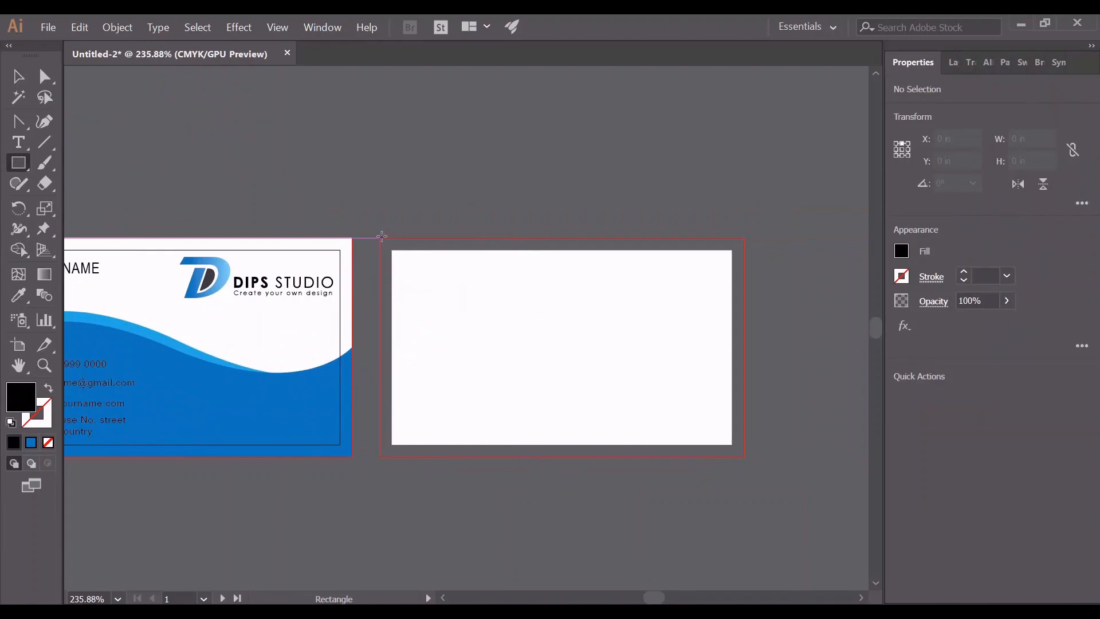
left_click_drag(379, 236, 744, 459)
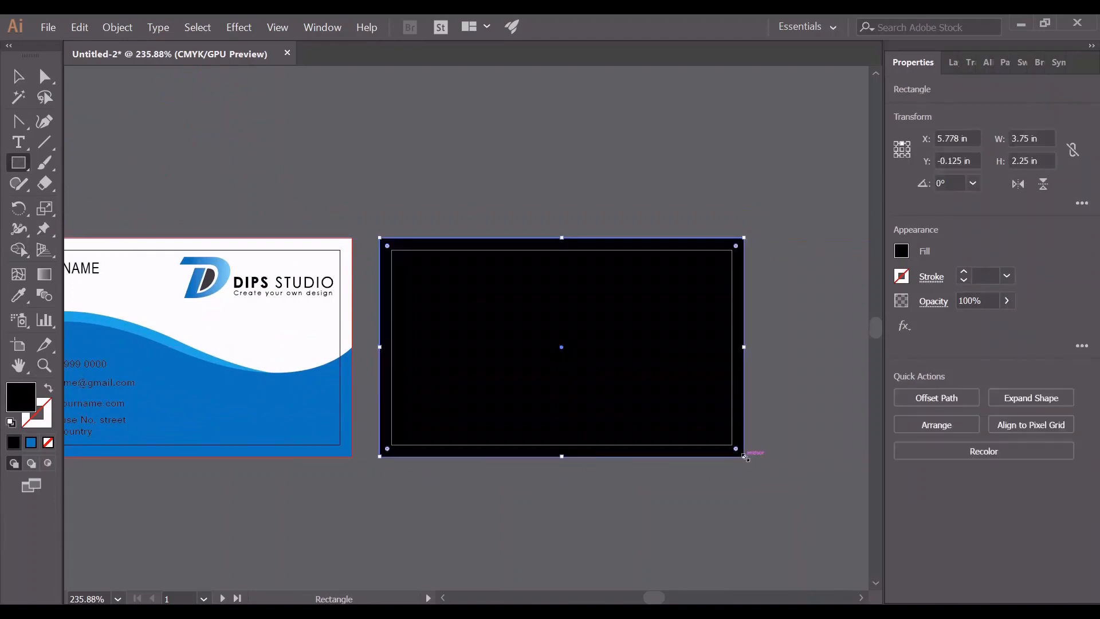
Fill the second card's background rectangle with white
left_click(902, 252)
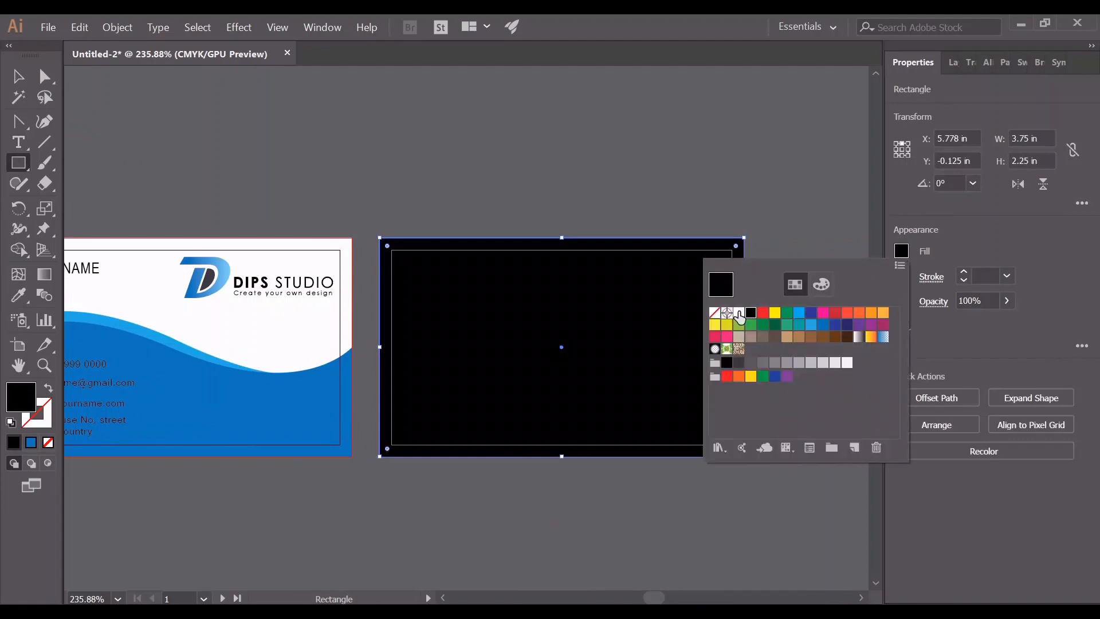
left_click(739, 313)
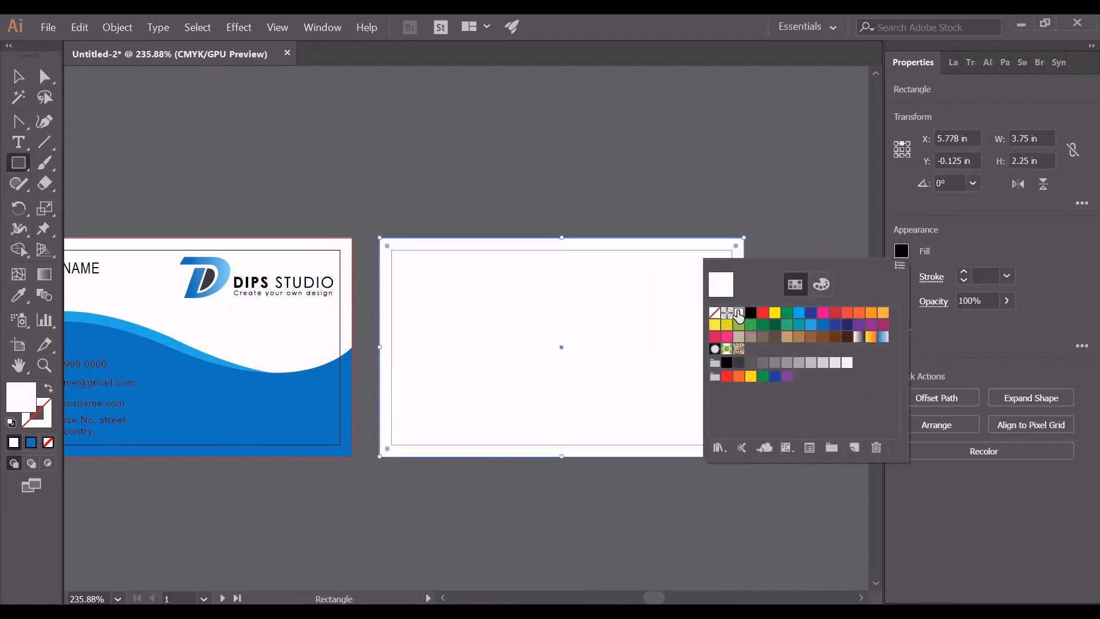
left_click(259, 131)
left_click(605, 350)
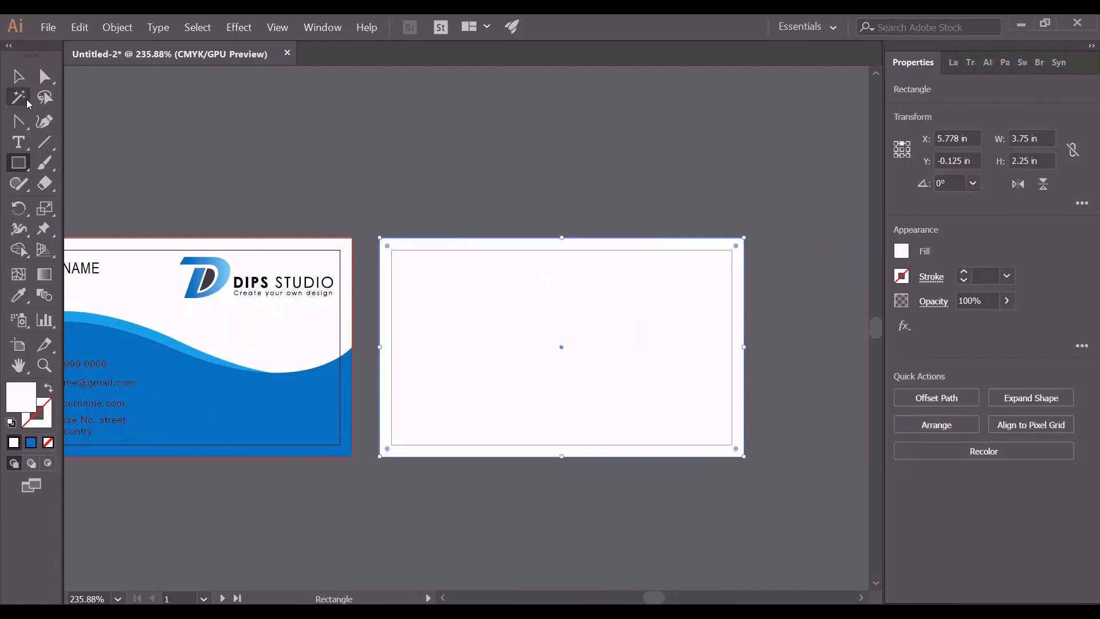
Lock the white background rectangle on the second card
left_click(17, 77)
left_click(116, 29)
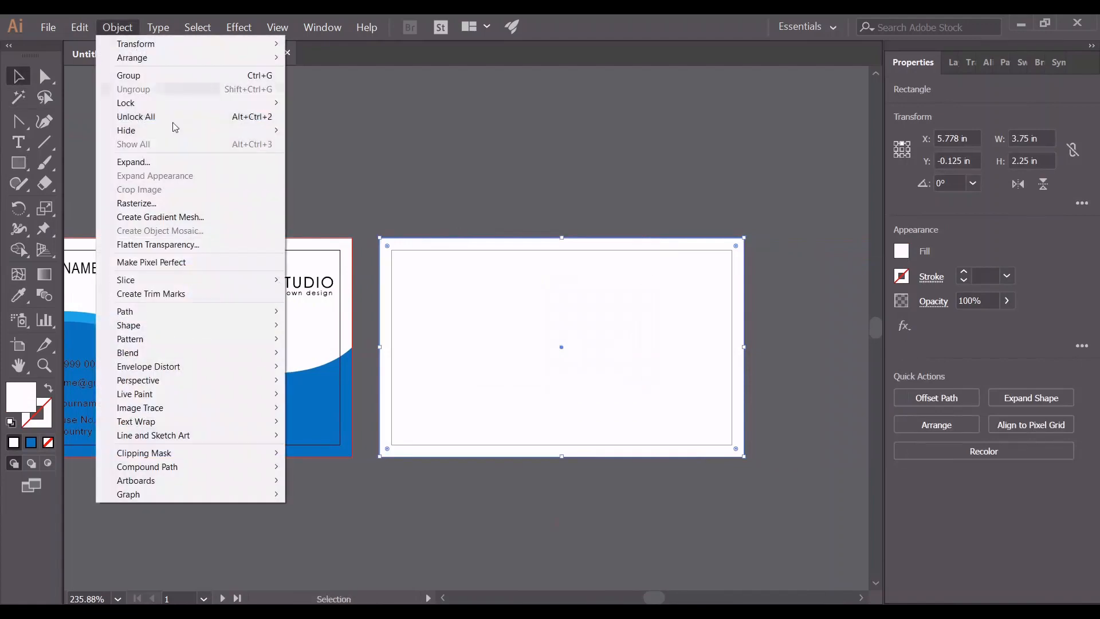
mouse_move(243, 108)
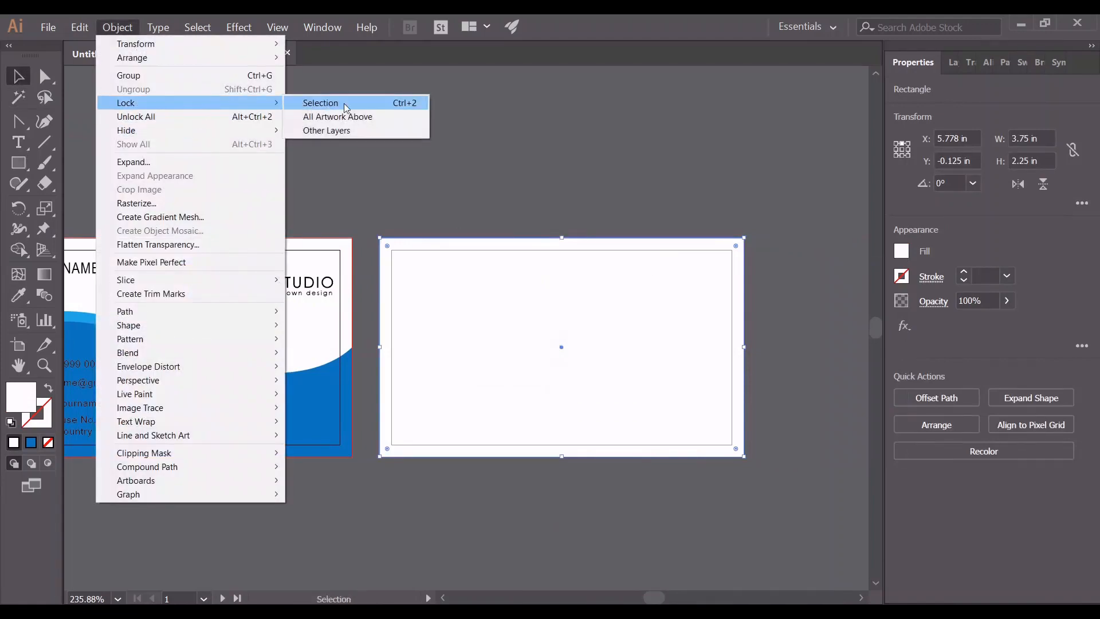
left_click(321, 103)
Move the stacked Dips Studio logo from the pasteboard onto the second card and bring it to the front
left_click_drag(655, 598, 647, 599)
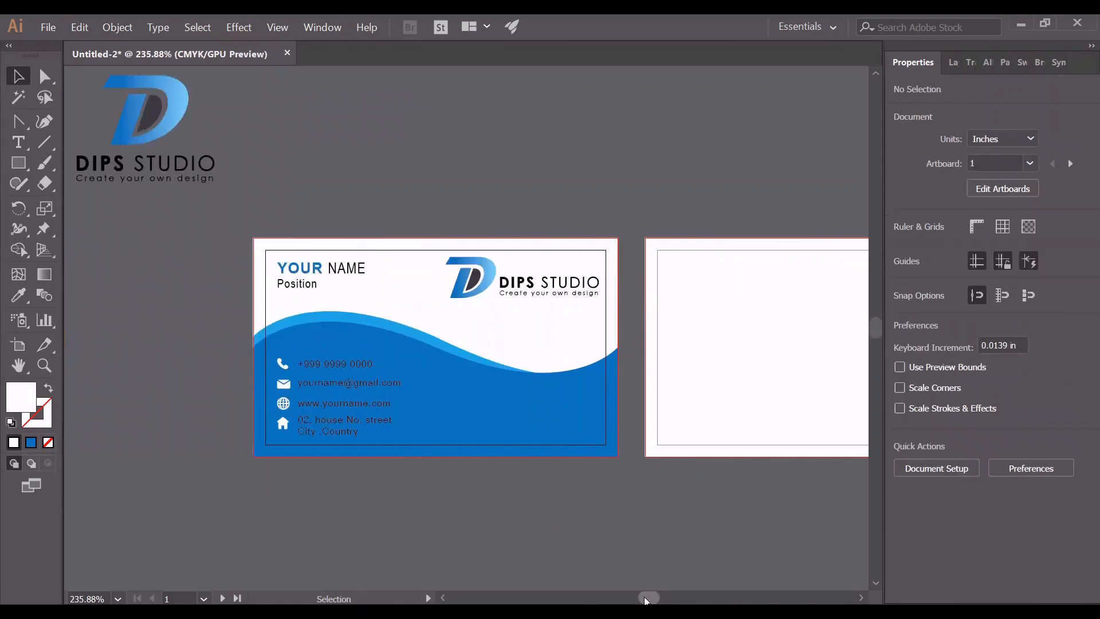
left_click(131, 142)
left_click_drag(131, 142, 763, 352)
right_click(782, 331)
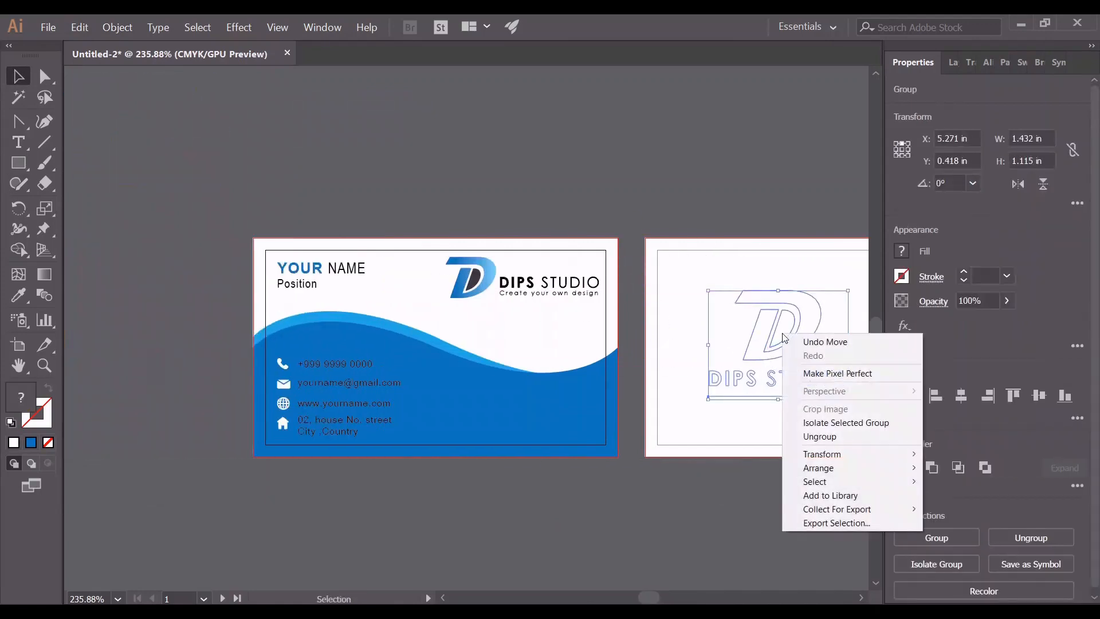
mouse_move(841, 468)
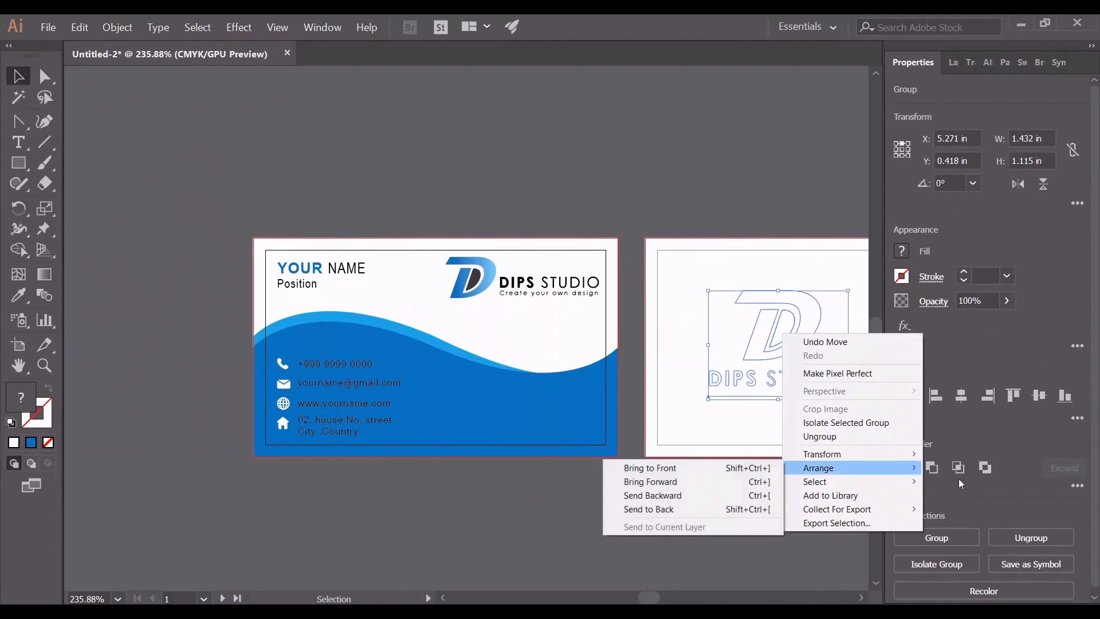
left_click(727, 475)
left_click(637, 588)
Center the stacked logo on the second card, both horizontally and vertically
left_click_drag(646, 594, 651, 594)
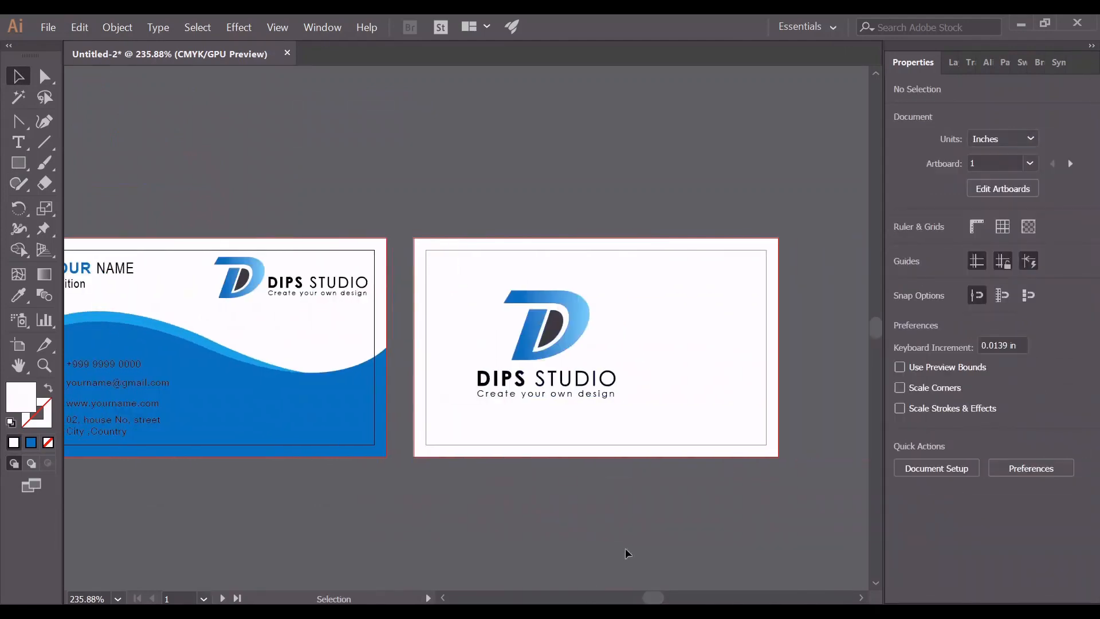
left_click_drag(571, 335, 620, 344)
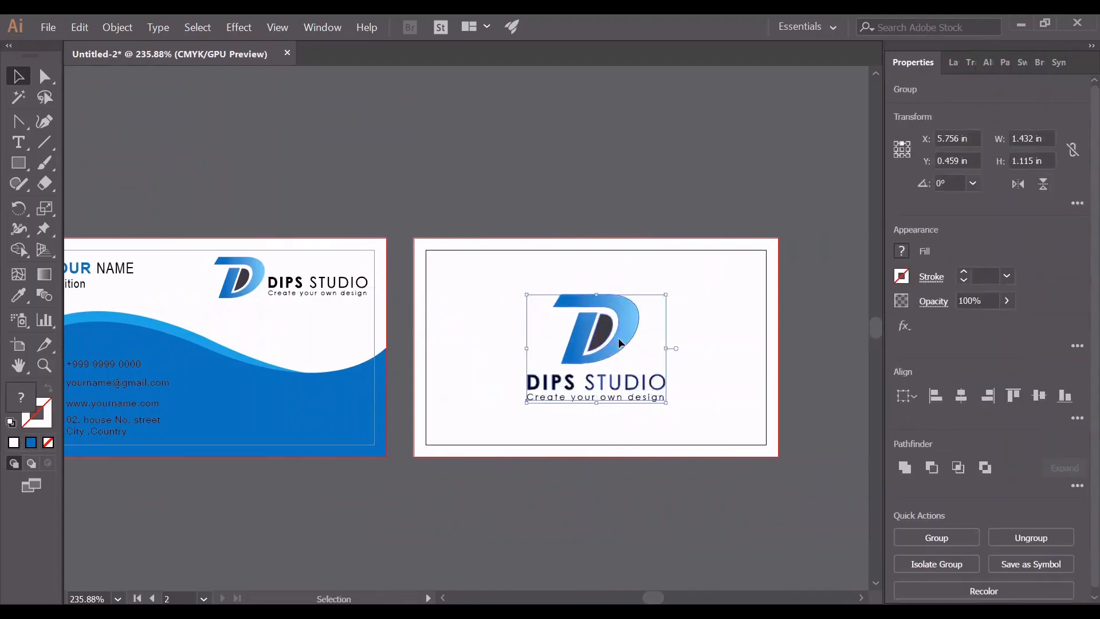
left_click(586, 167)
Unlock all locked objects in the document
left_click(50, 369)
mouse_move(542, 398)
left_mouse_down()
mouse_move(447, 394)
mouse_move(545, 408)
left_mouse_up()
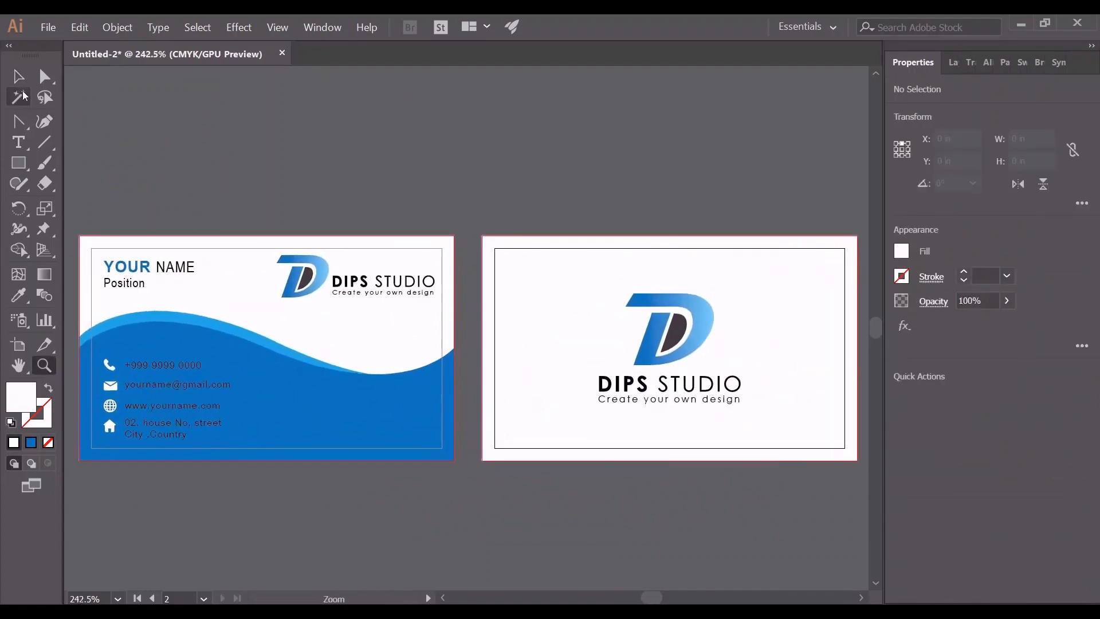
left_click(18, 76)
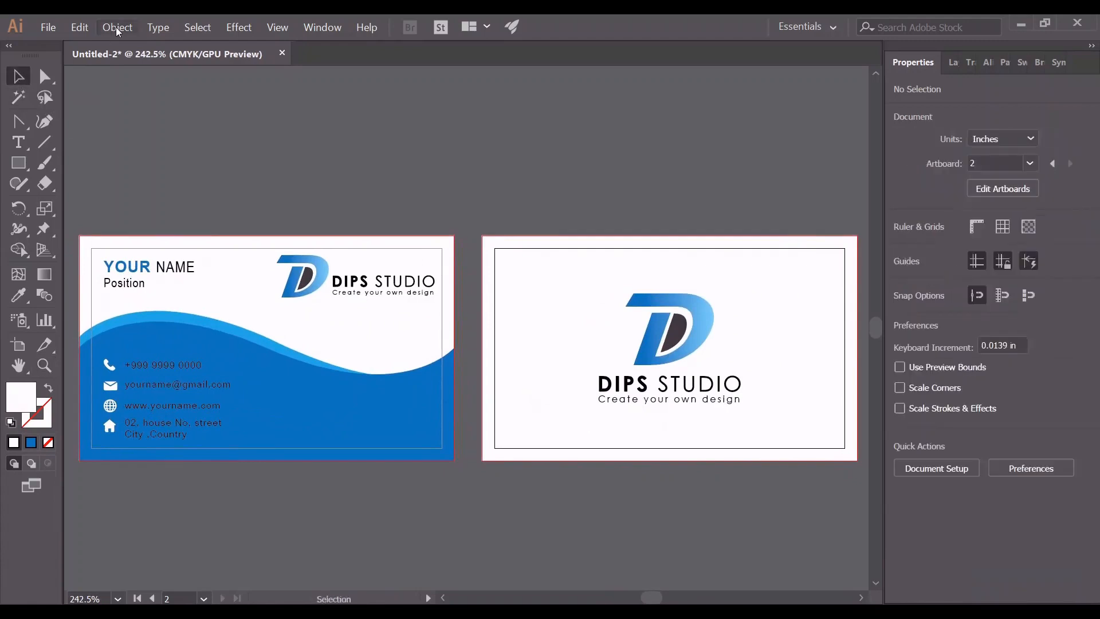
left_click(116, 28)
left_click(149, 117)
left_click(149, 116)
Draw a 3.5 x 2 in rectangle over the front card, matching the first artboard's edges
left_click(18, 162)
left_click_drag(91, 250, 442, 448)
left_click(18, 77)
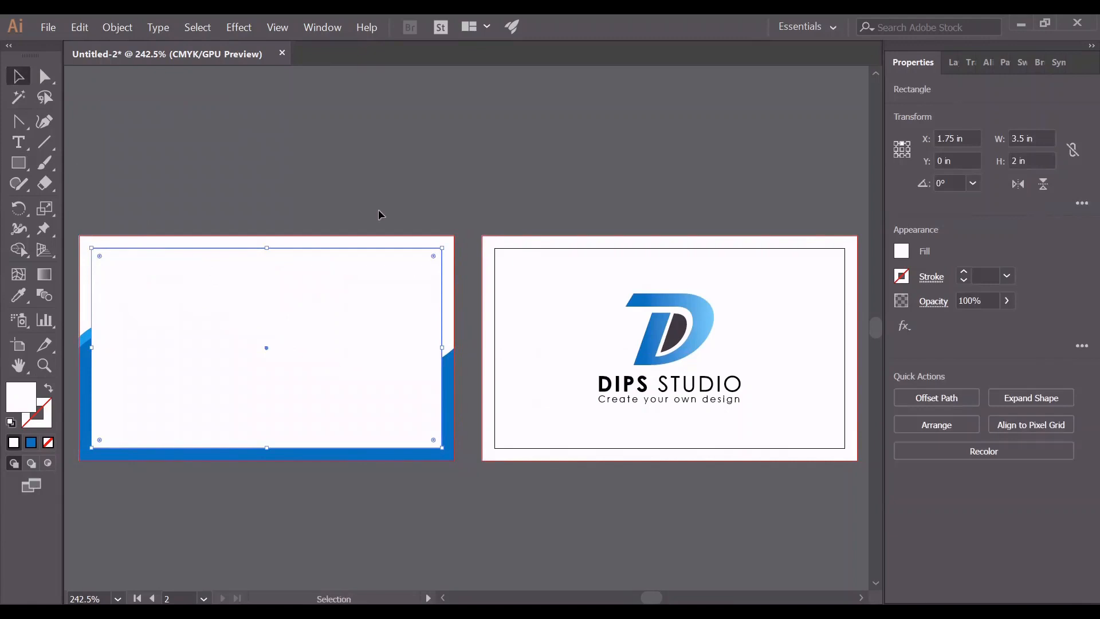
Select all the front card's artwork with the top rectangle and make a clipping mask that trims it to the artboard
left_click(484, 213)
left_click_drag(297, 476, 174, 474)
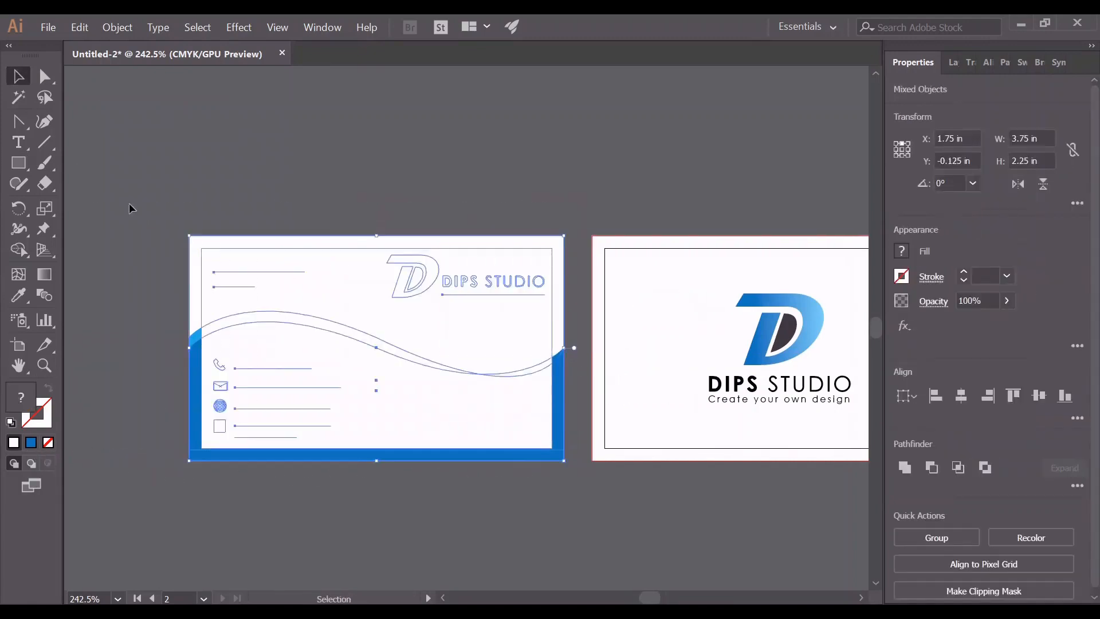
left_click(116, 29)
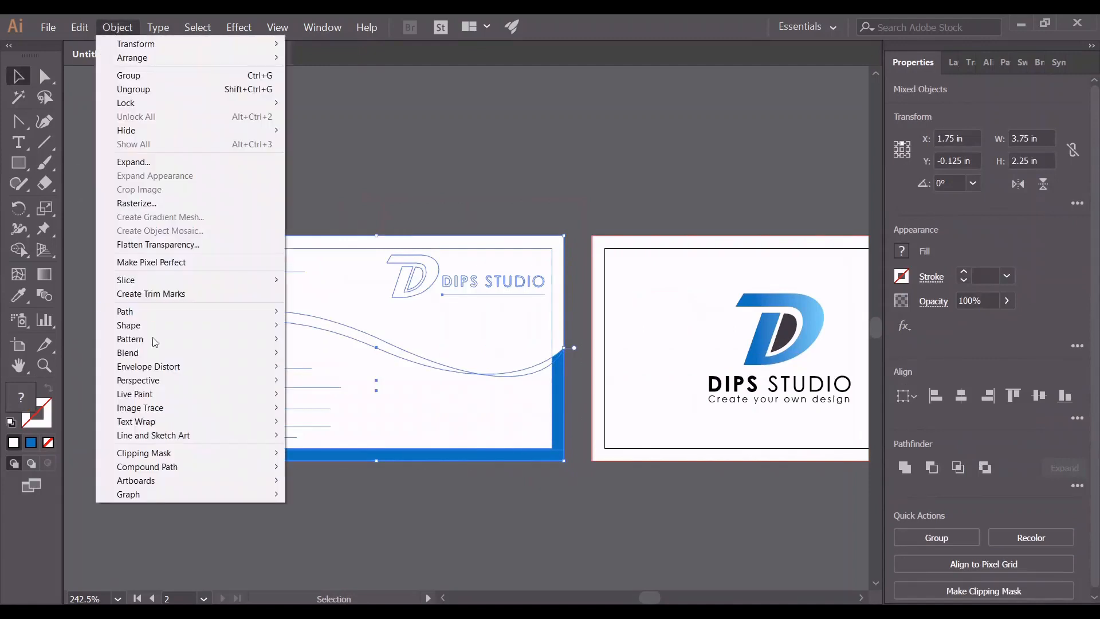
mouse_move(169, 452)
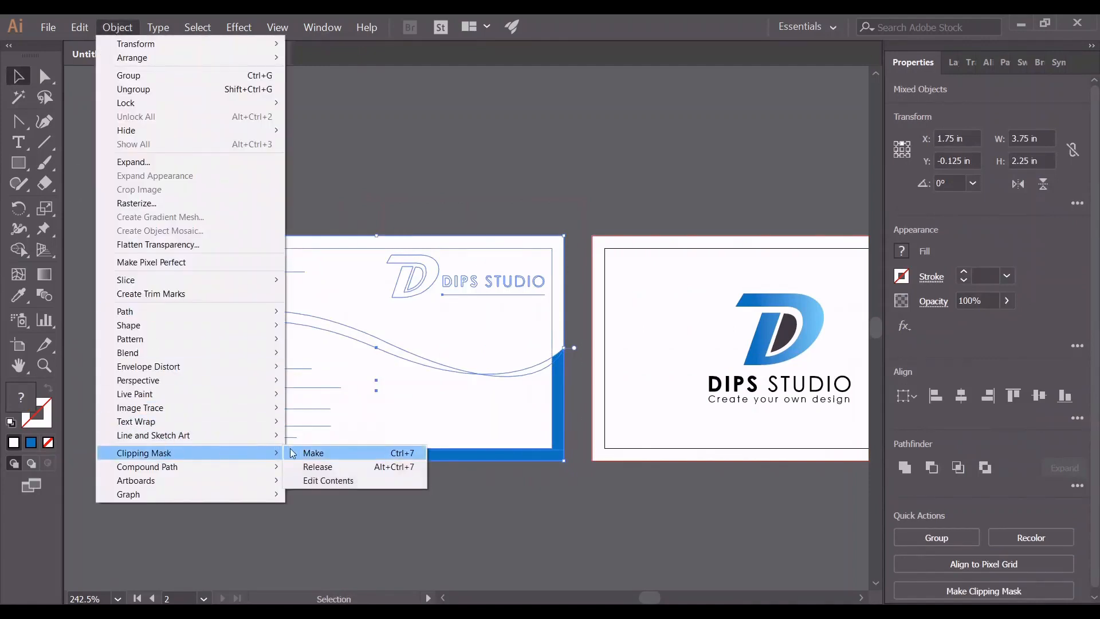
left_click(314, 453)
left_click(328, 486)
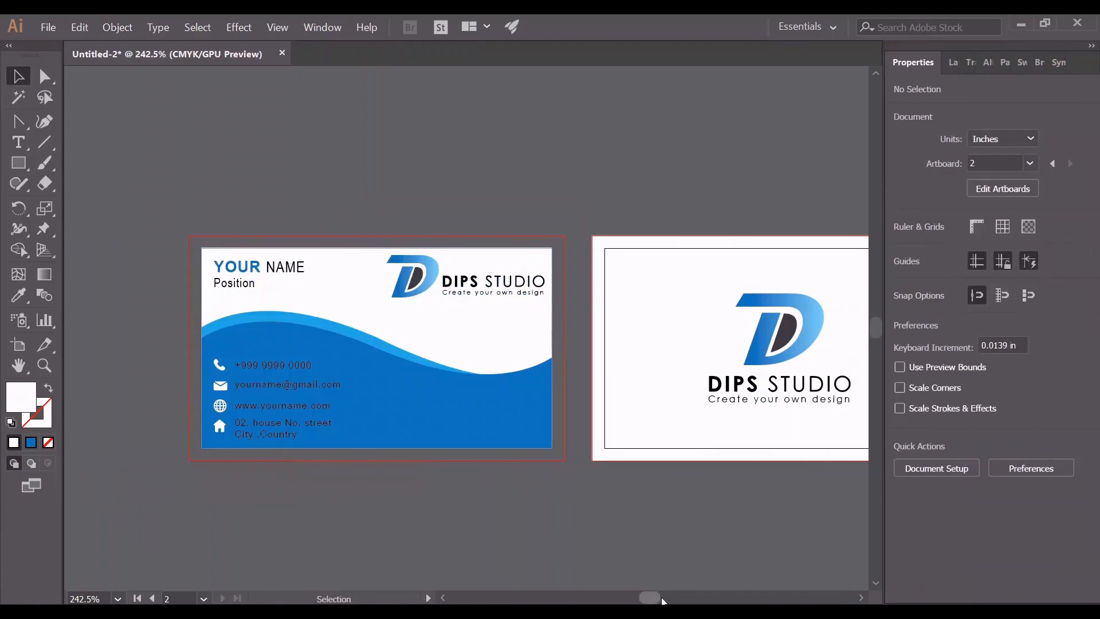
Draw a 3.5 x 2 in rectangle over the back card, matching the second artboard's edges
left_click_drag(654, 600, 656, 598)
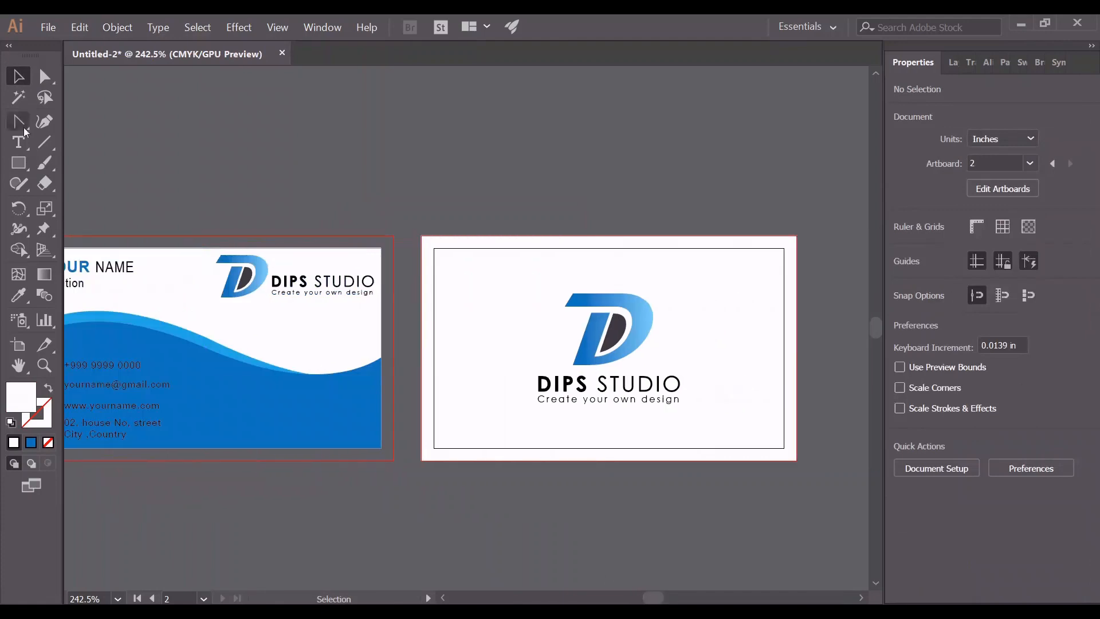
left_click(22, 166)
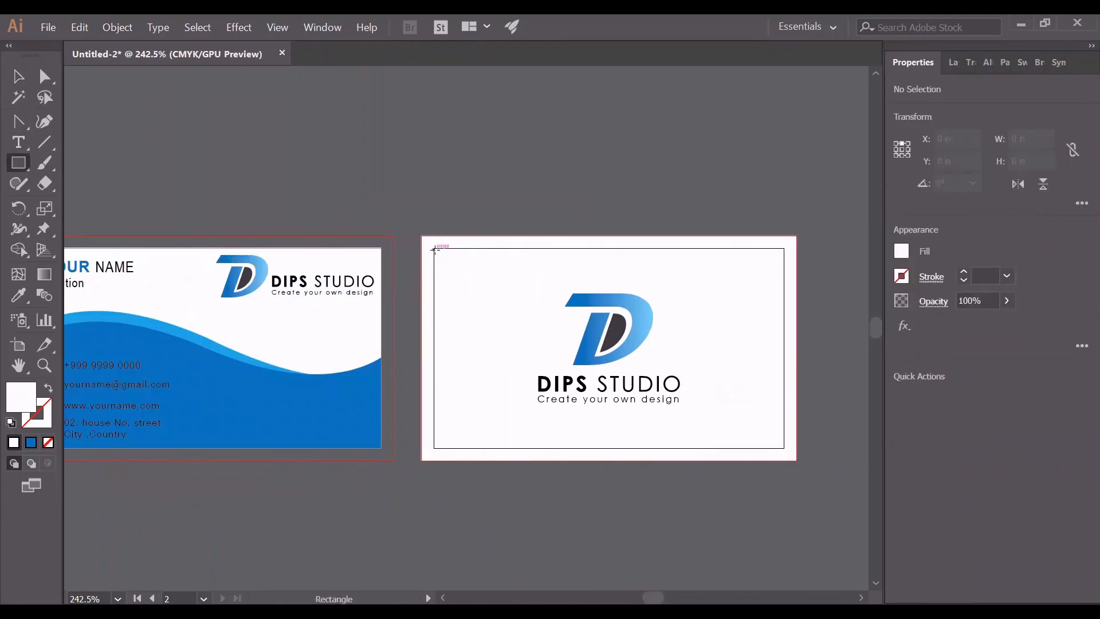
left_click_drag(435, 248, 782, 446)
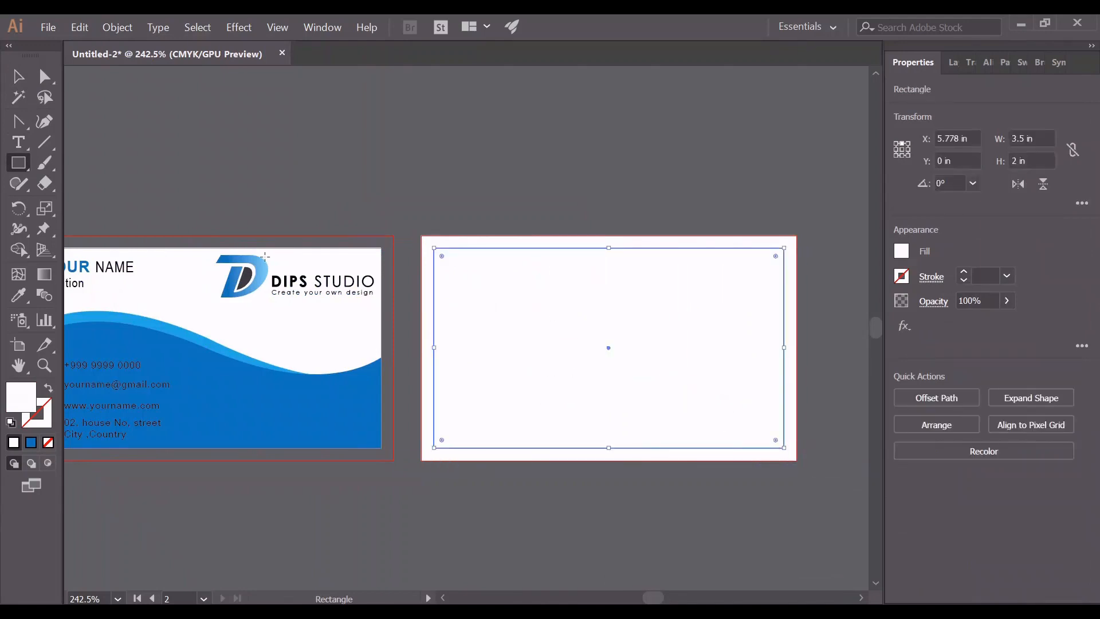
left_click(15, 76)
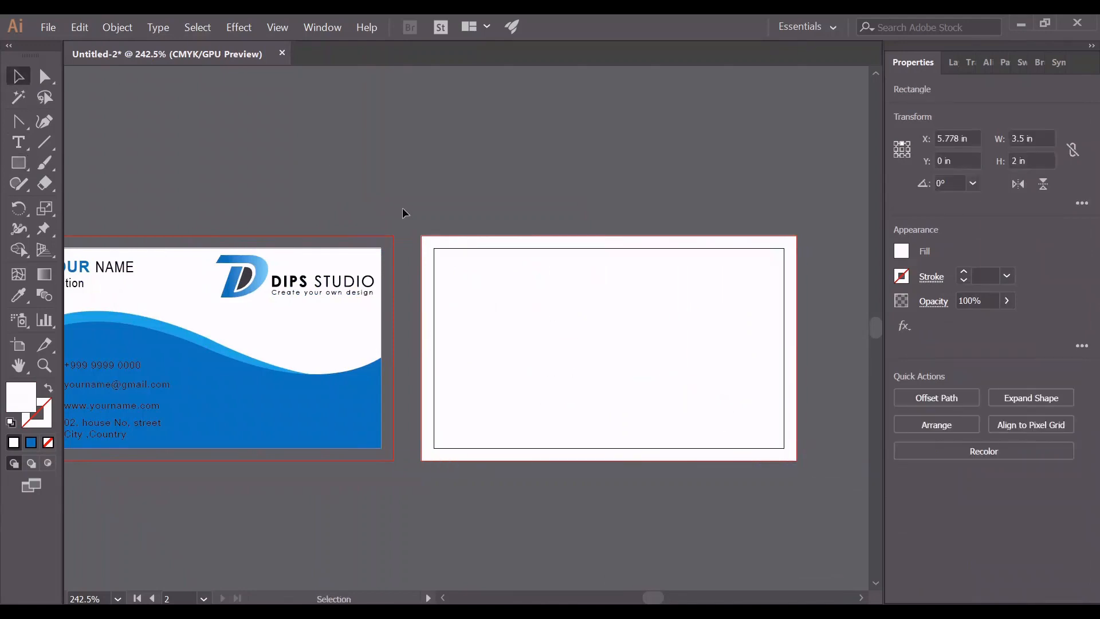
Select the back card's logo, background and top rectangle, and make a clipping mask that trims them to the artboard
left_click(403, 213)
left_click_drag(826, 493, 410, 223)
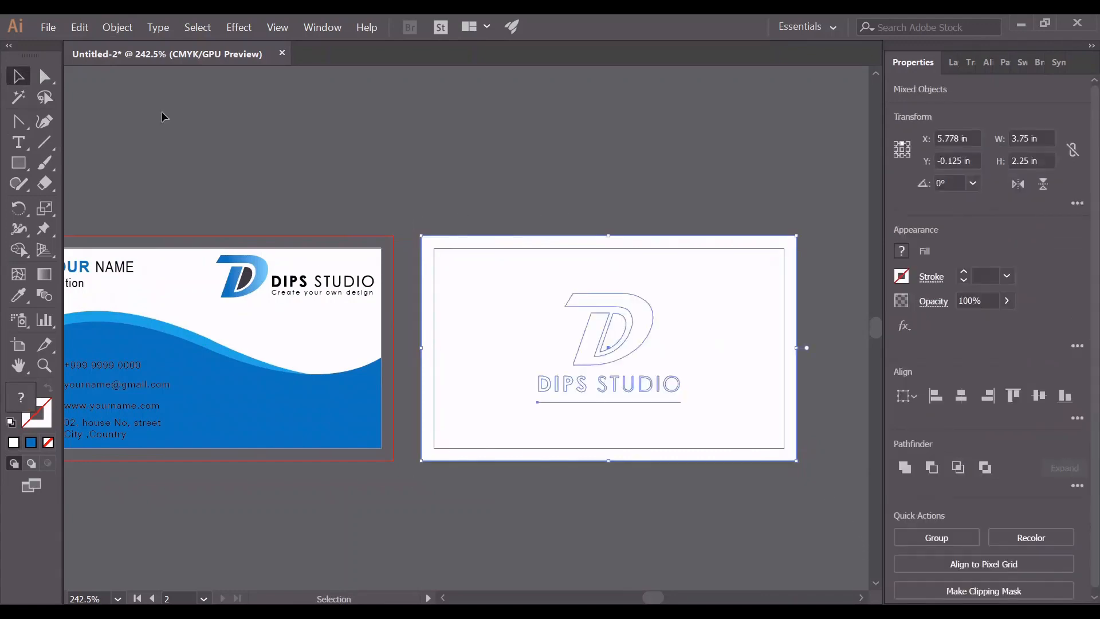
left_click(108, 33)
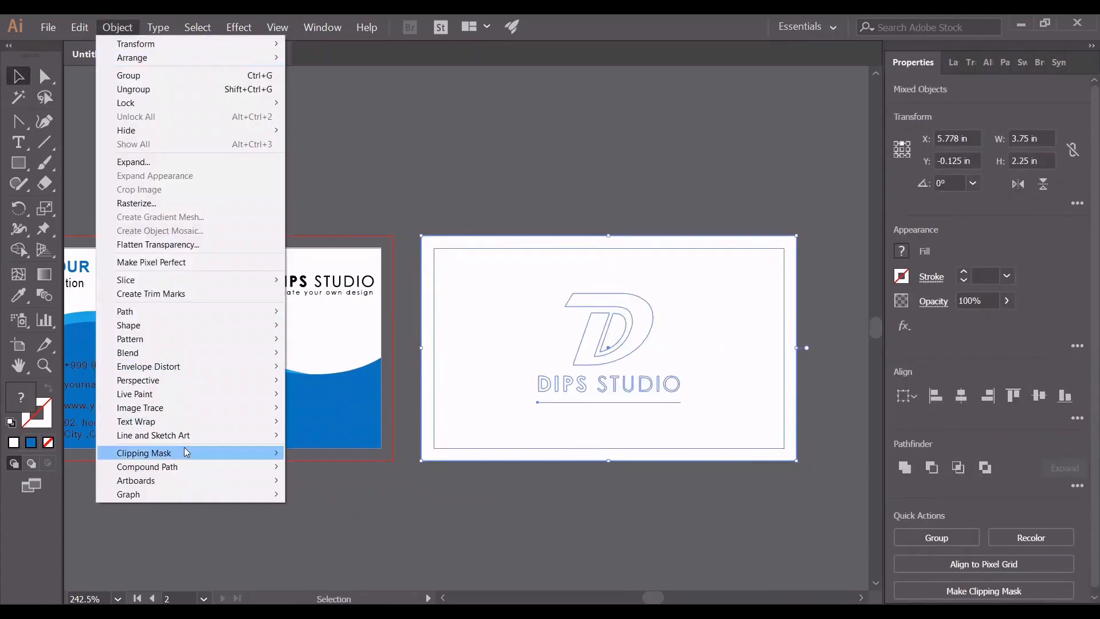
mouse_move(213, 447)
left_click(313, 453)
left_click(469, 507)
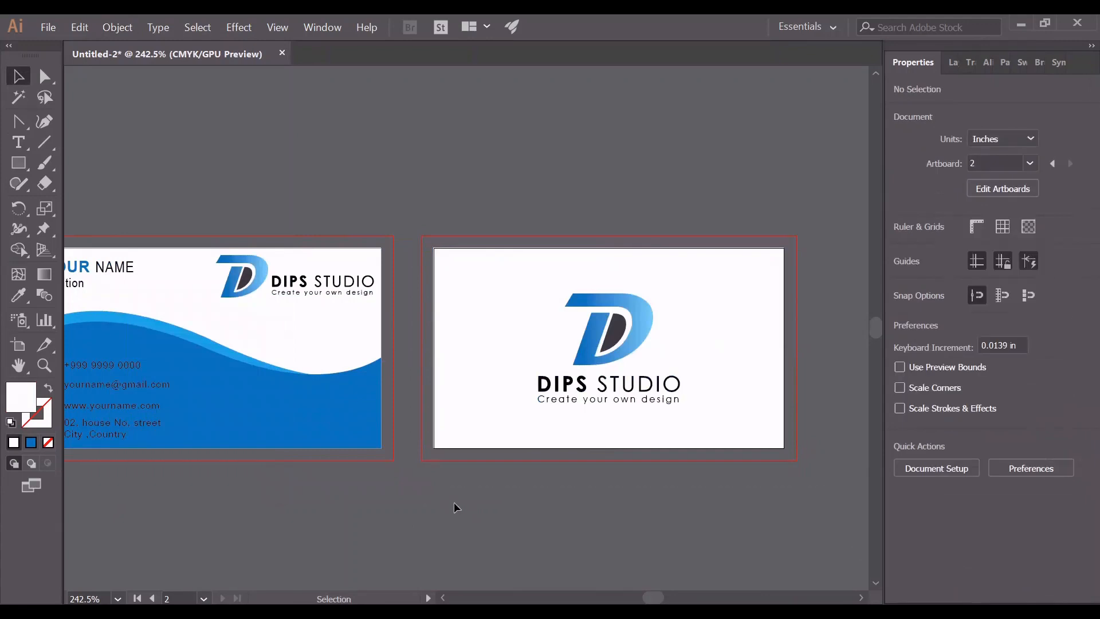
left_click(44, 366)
left_click_drag(349, 390, 276, 433)
mouse_move(355, 366)
left_mouse_down()
mouse_move(374, 363)
mouse_move(349, 362)
left_mouse_up()
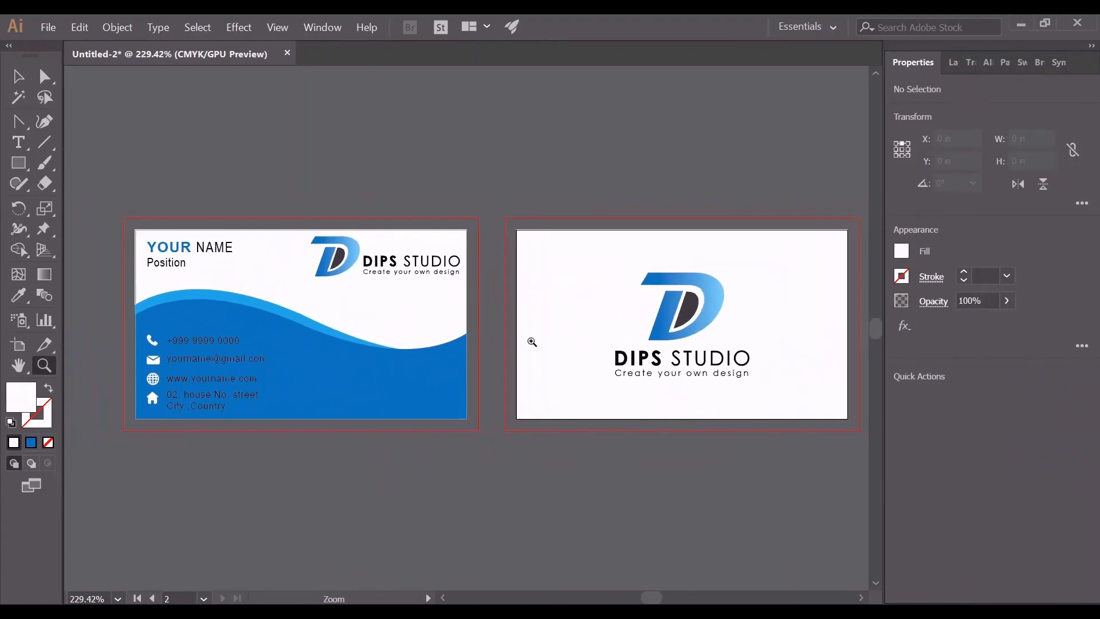